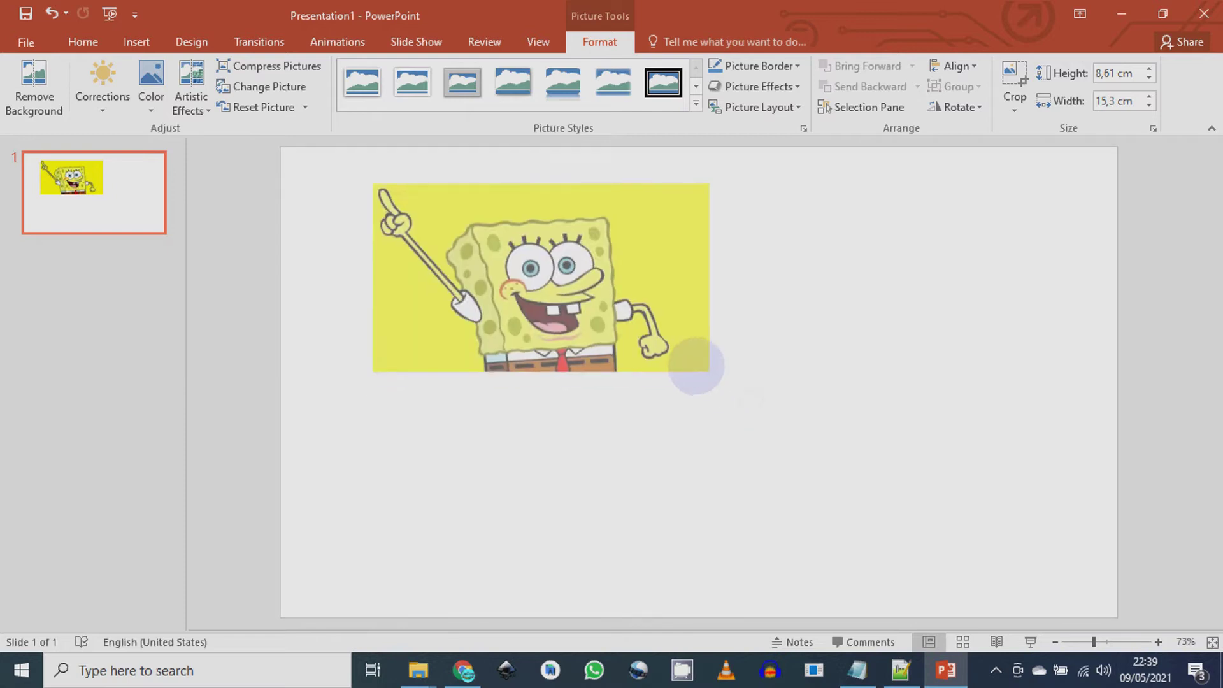
Place the SpongeBob picture at about 12.36 × 6.95 cm near the slide's top centre and switch to a maximized Inkscape window.
left_click_drag(607, 270, 712, 253)
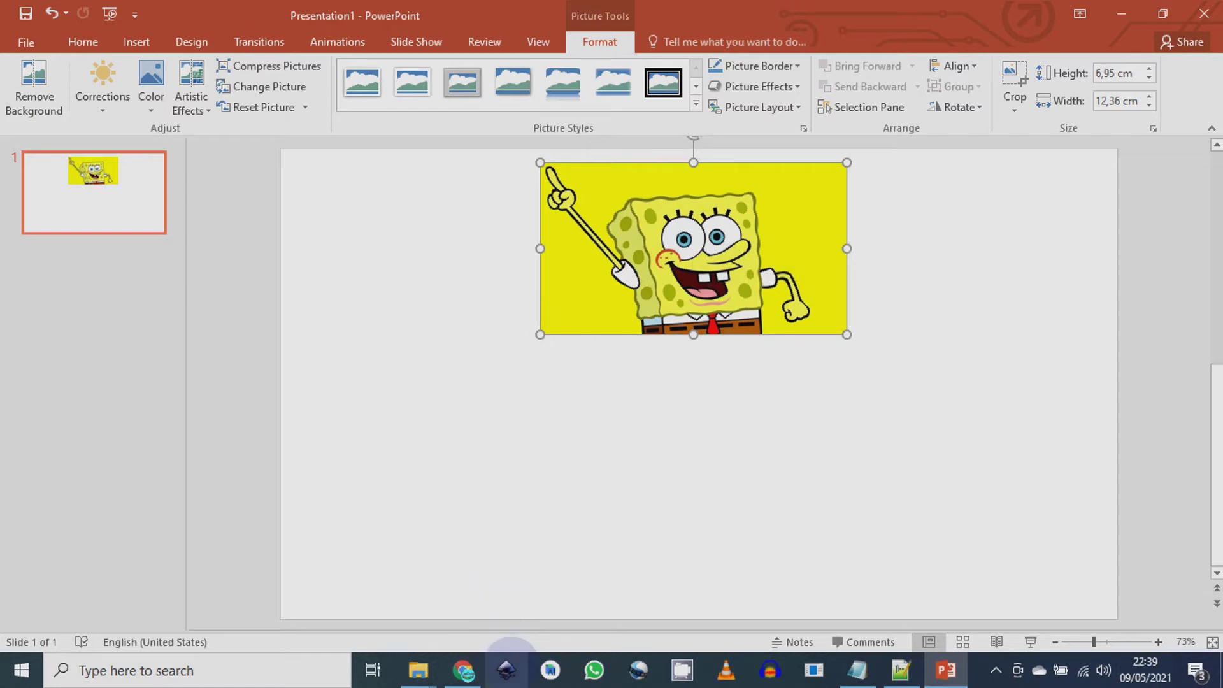
left_click(508, 666)
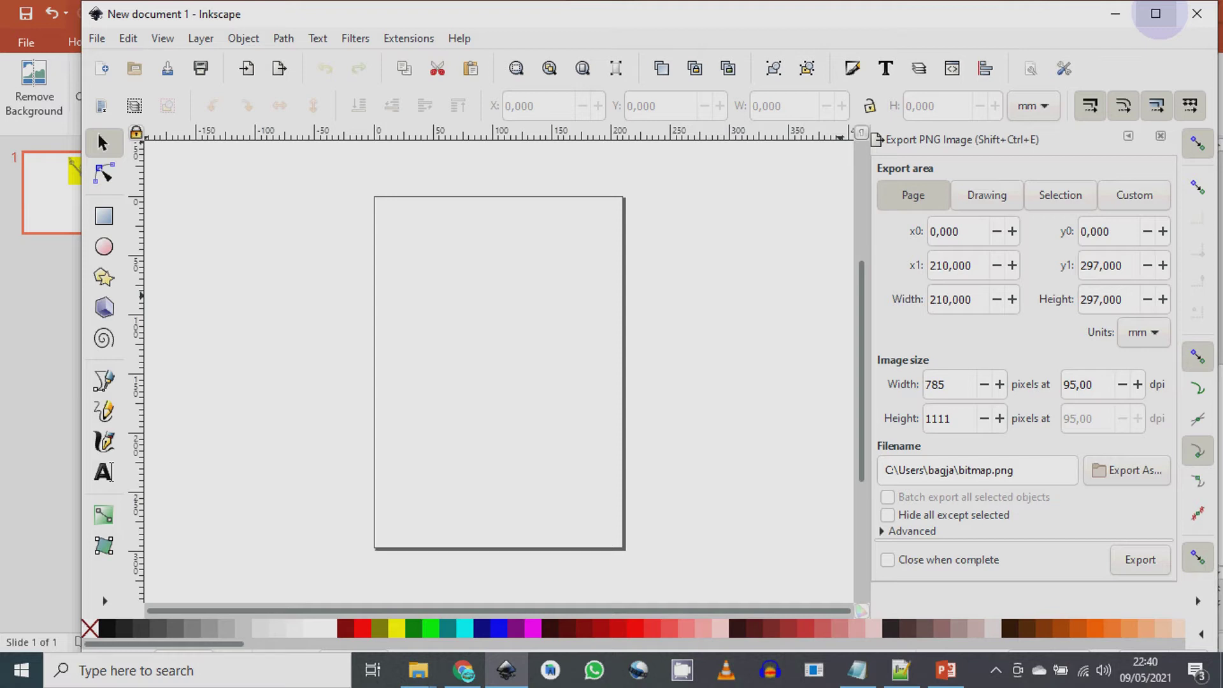
left_click(1156, 14)
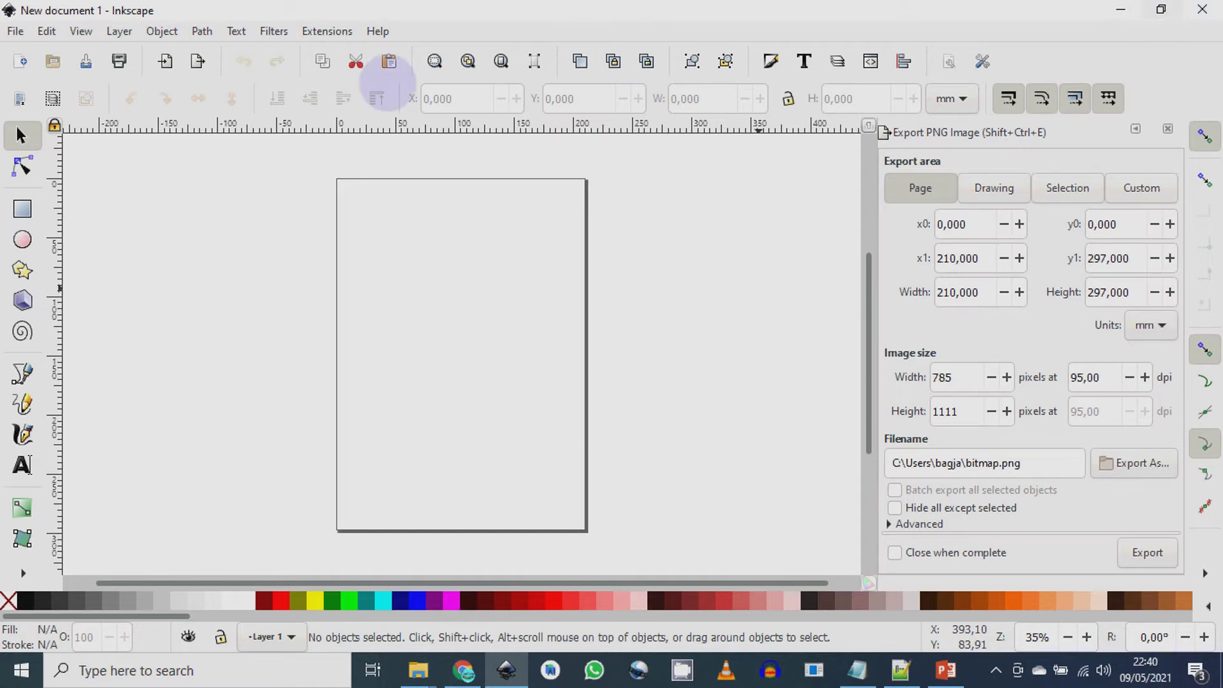
Open spongebob.jpg from the Desktop in a maximized window, embedded with default import resolution and smooth rendering.
left_click(16, 31)
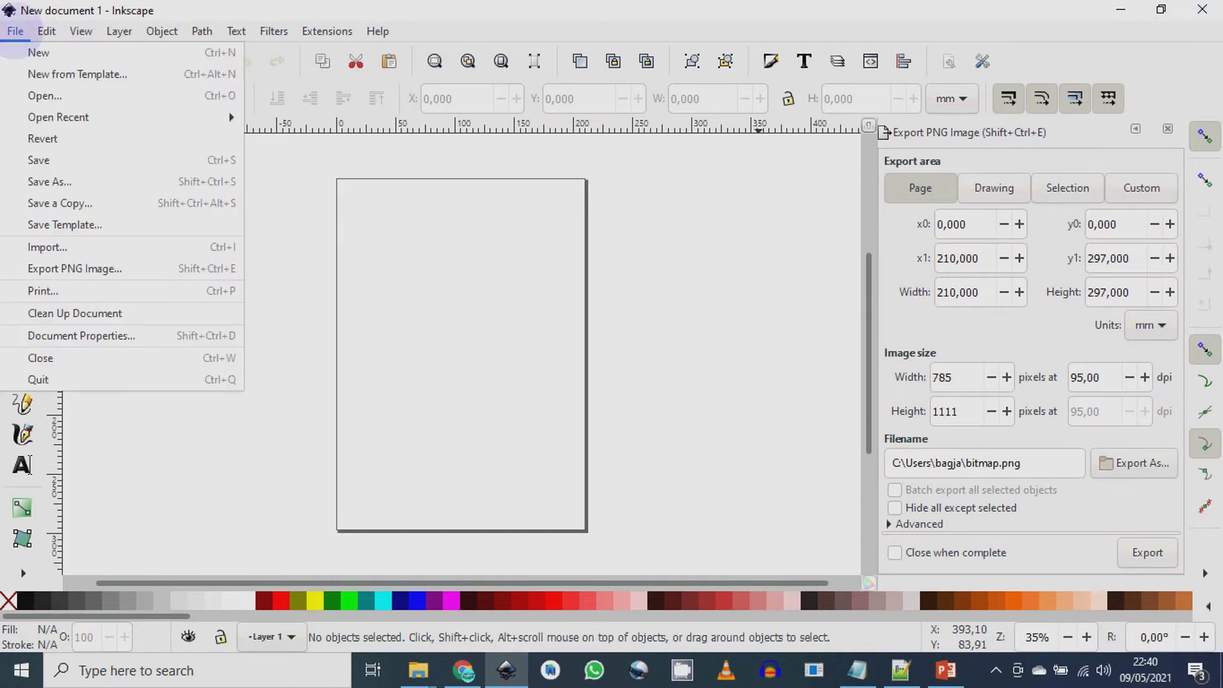
left_click(64, 95)
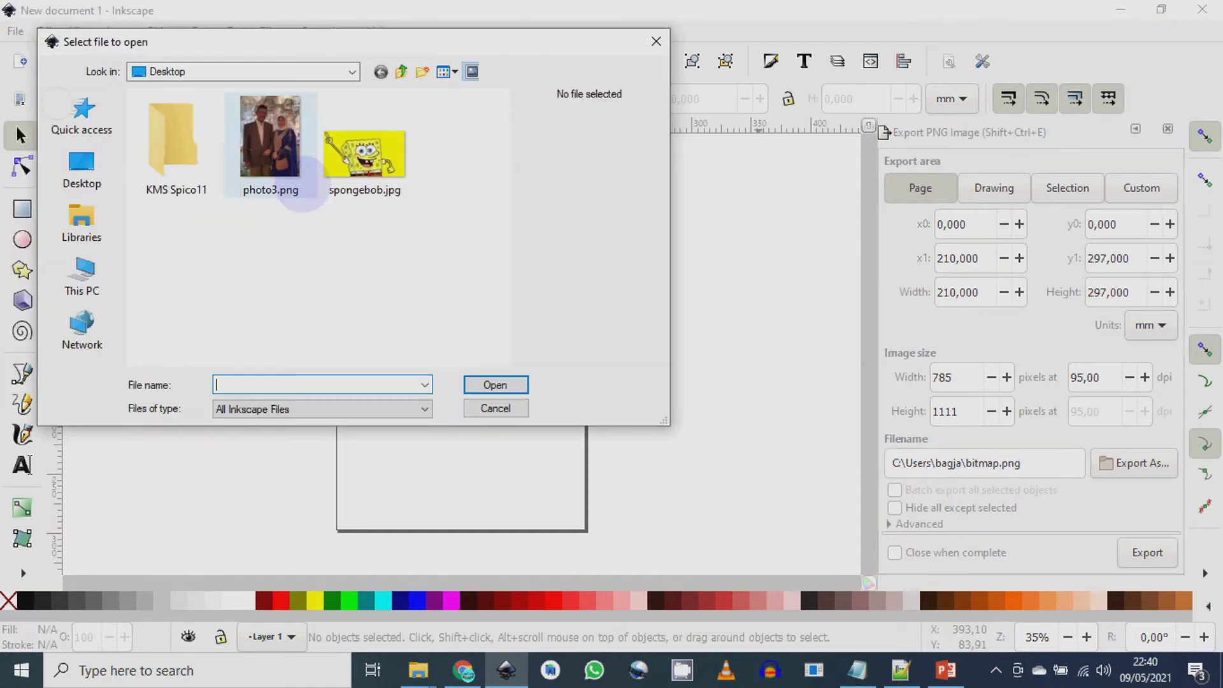
left_click(383, 122)
double_click(382, 124)
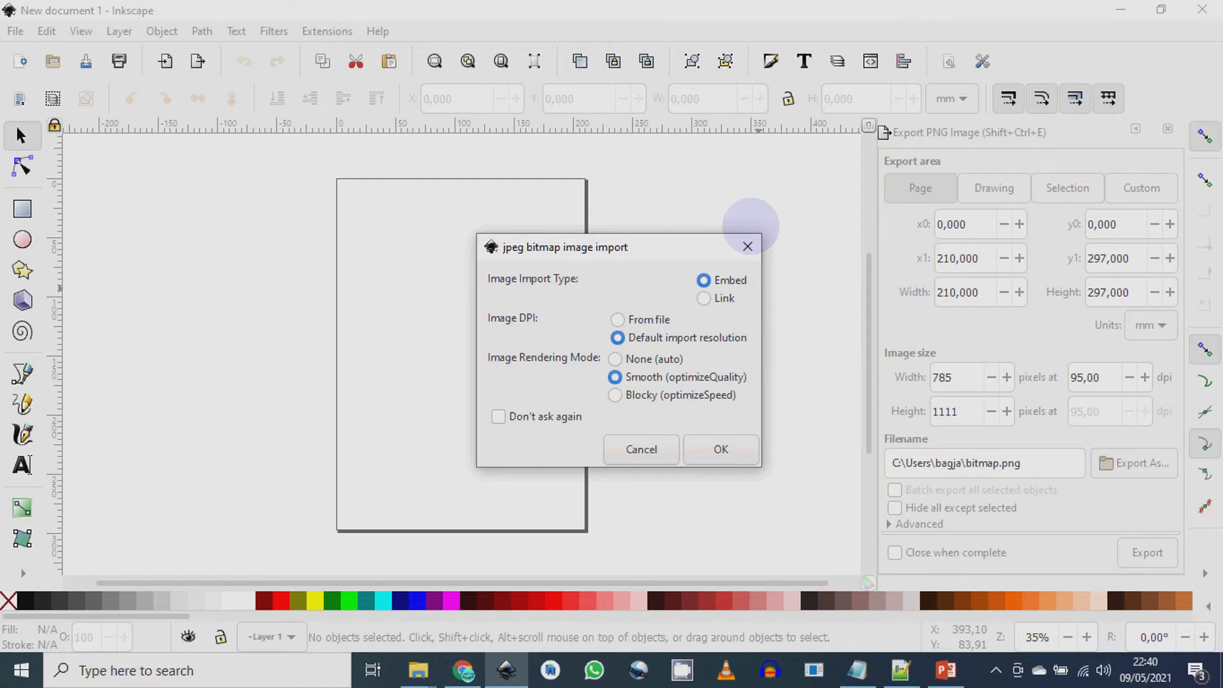
left_click(720, 448)
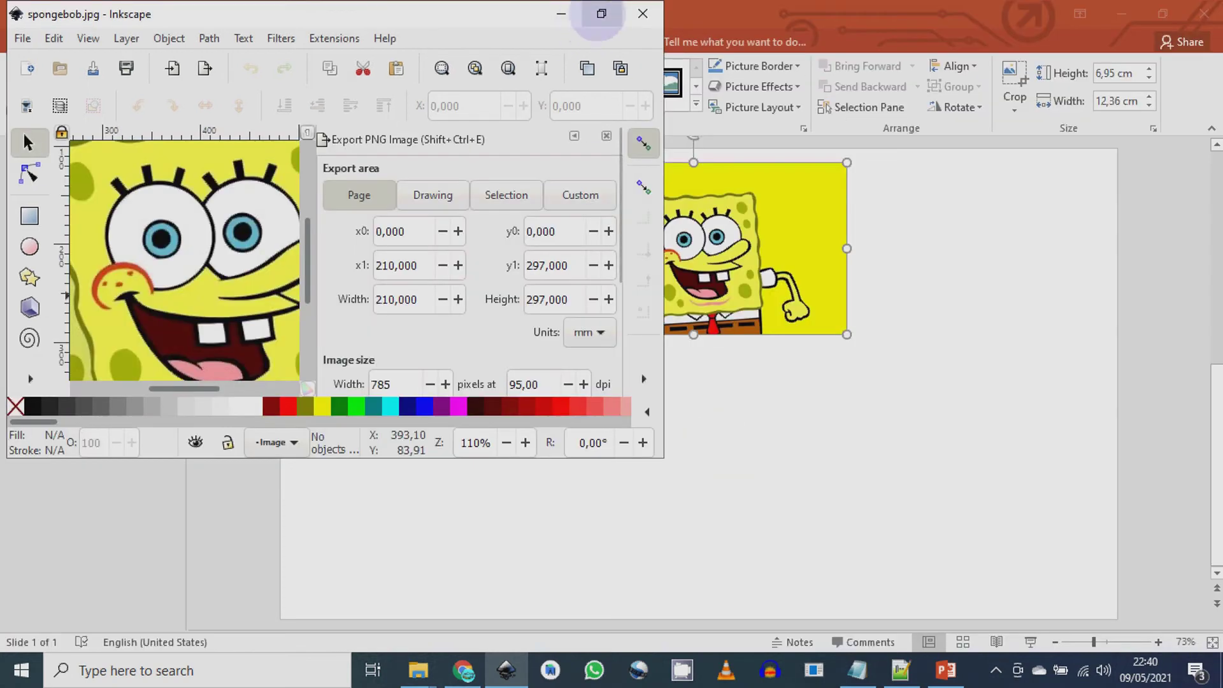
left_click(605, 13)
left_click(1155, 13)
Set up Trace Bitmap for the SpongeBob image with multiple scans, brightness steps, 8 scans, Smooth, Stack and Remove background.
key("minus")
left_click(524, 296)
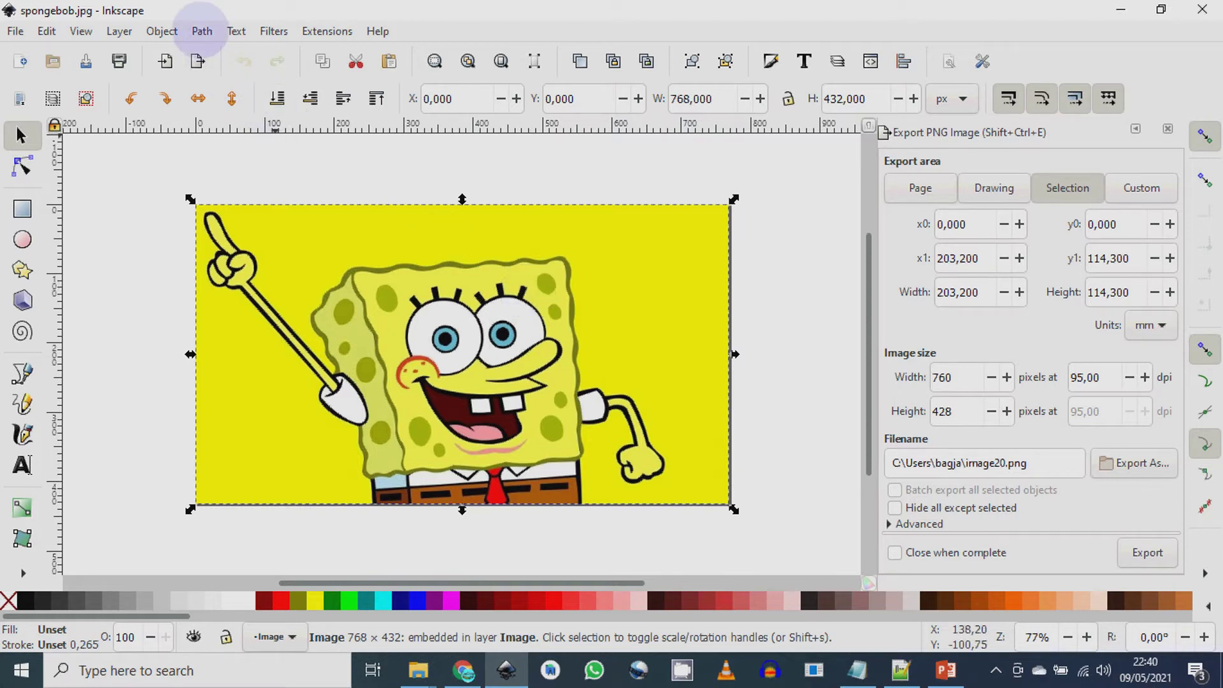
left_click(202, 29)
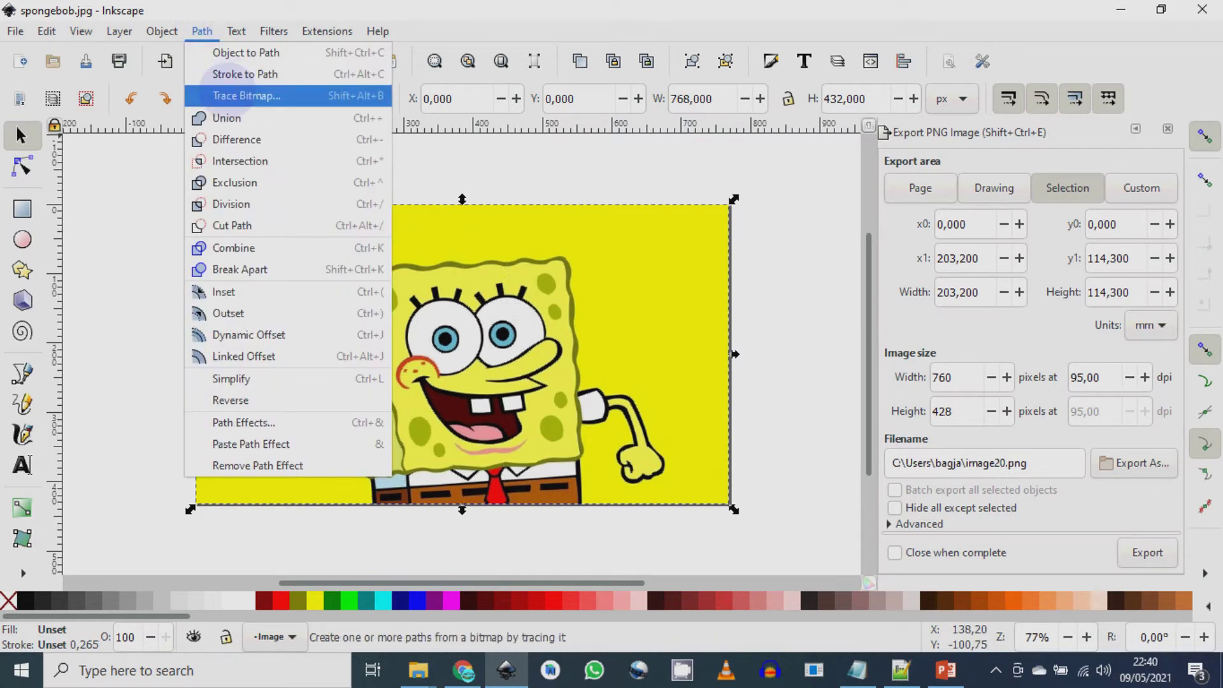
left_click(234, 95)
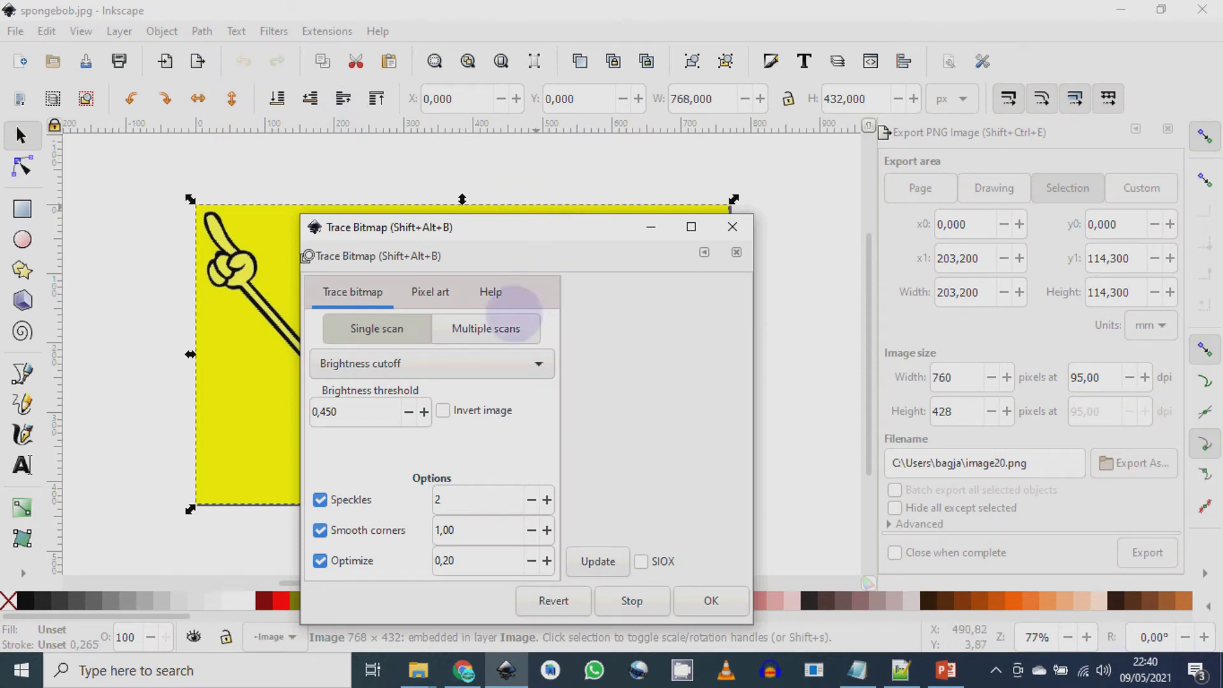
left_click(505, 330)
left_click(442, 387)
left_click(443, 411)
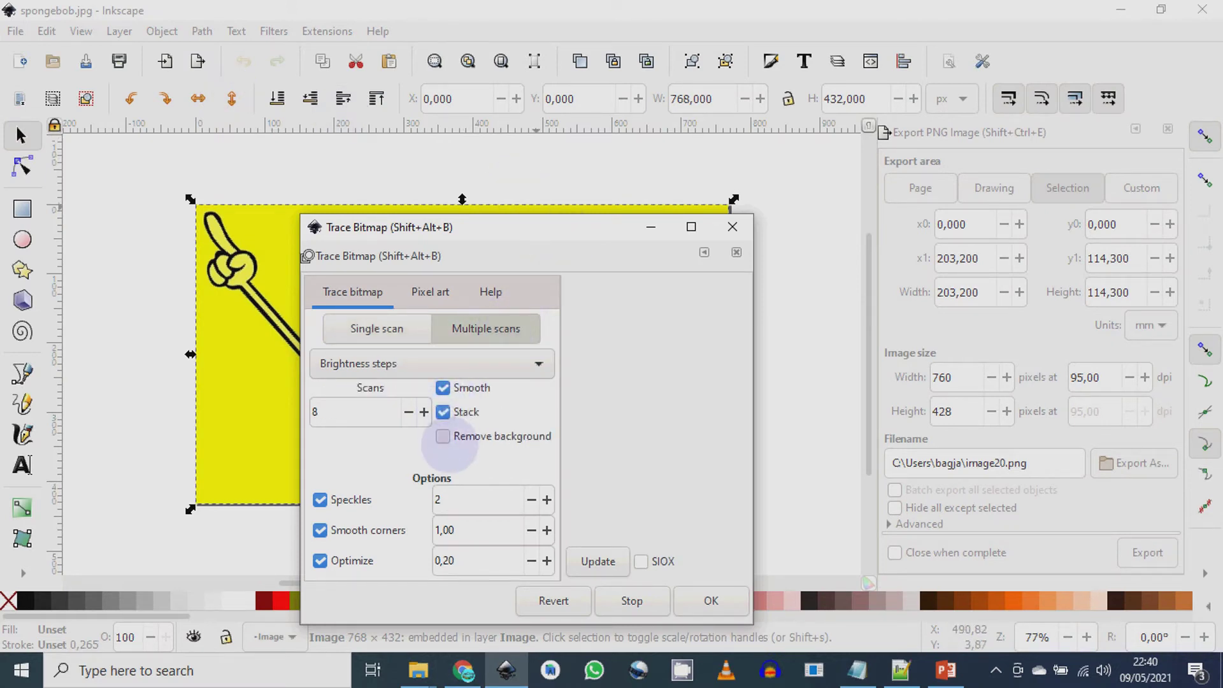
left_click(443, 437)
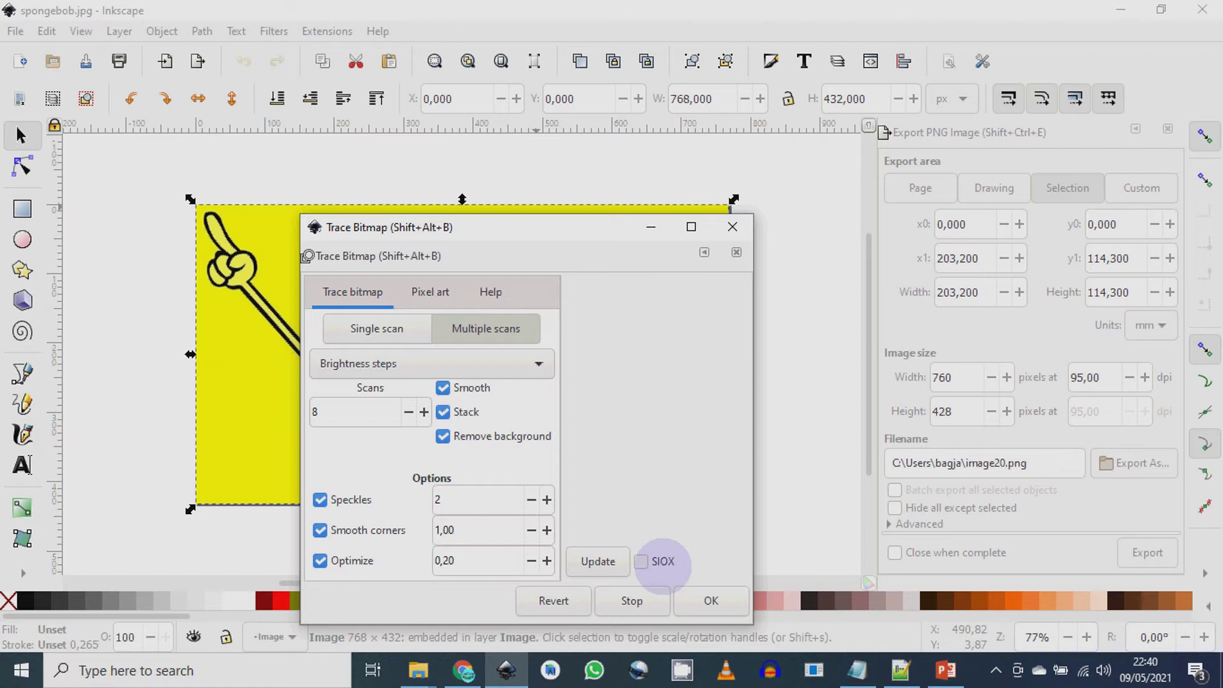
Update the trace preview, apply the trace and close the Trace Bitmap dialog.
left_click(604, 561)
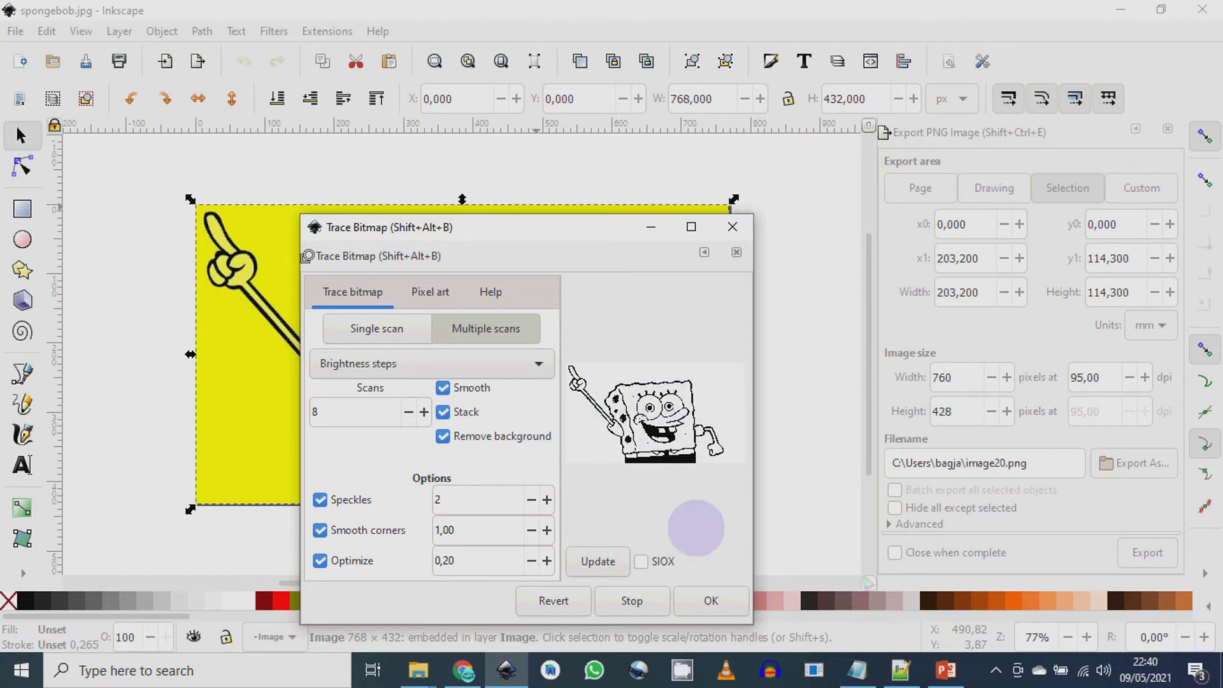
left_click(711, 600)
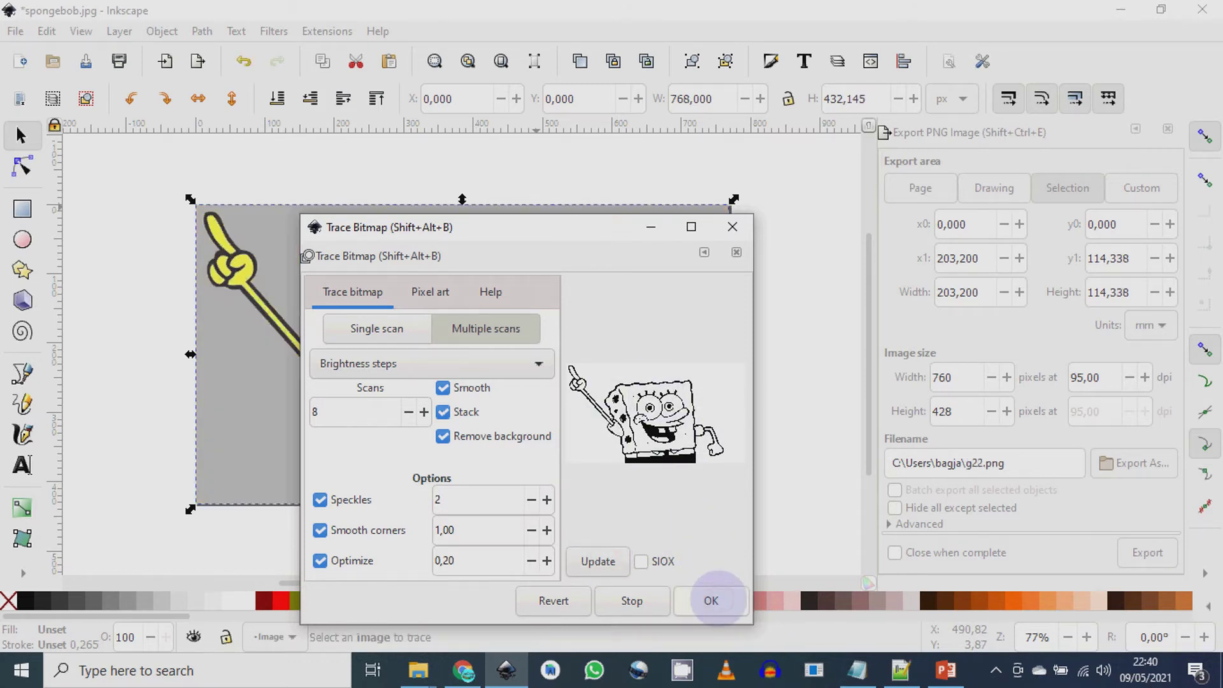
left_click(732, 227)
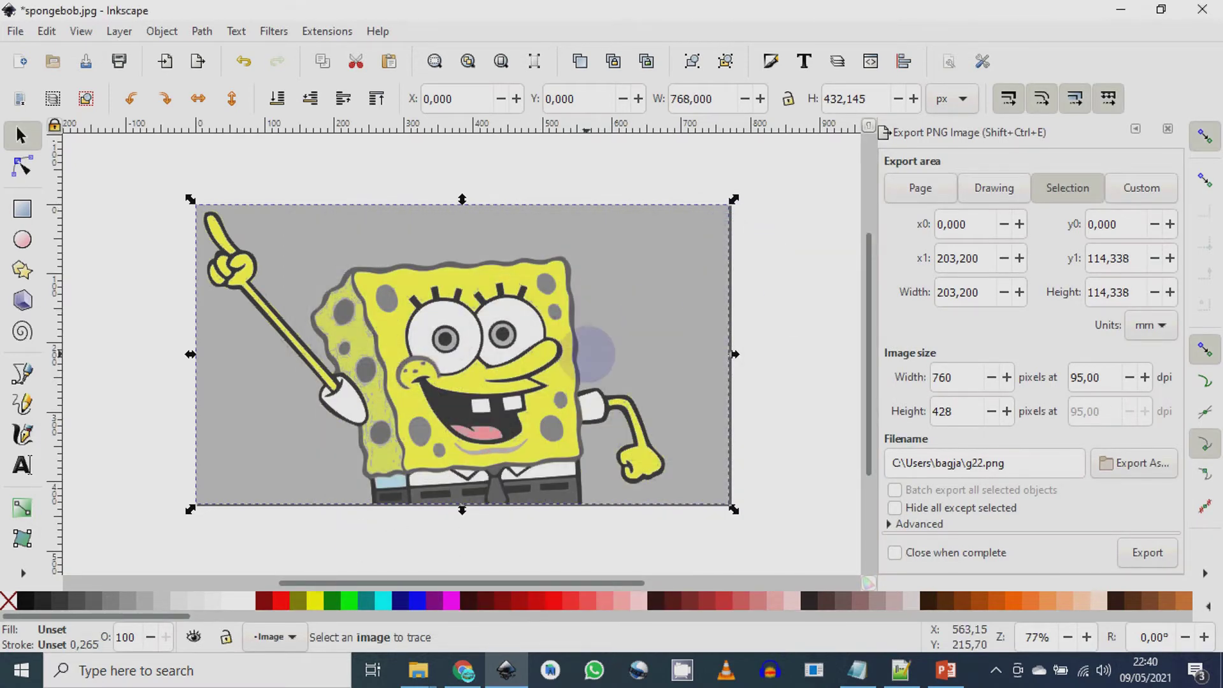
Delete the original image beneath the trace and place the traced group back on the page at about X 6.5, Y 5.2 px.
mouse_move(607, 330)
left_mouse_down()
mouse_move(677, 320)
mouse_move(730, 279)
mouse_move(720, 239)
mouse_move(674, 251)
mouse_move(701, 292)
mouse_move(705, 262)
mouse_move(691, 268)
left_mouse_up()
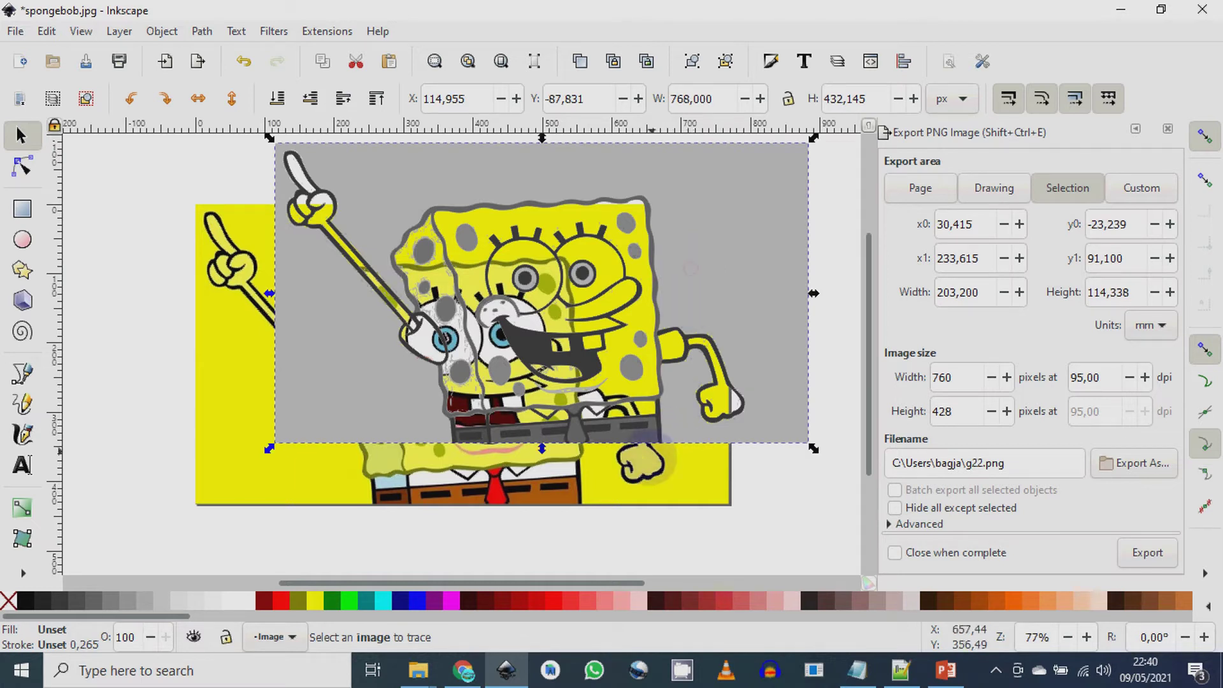
left_click(627, 485)
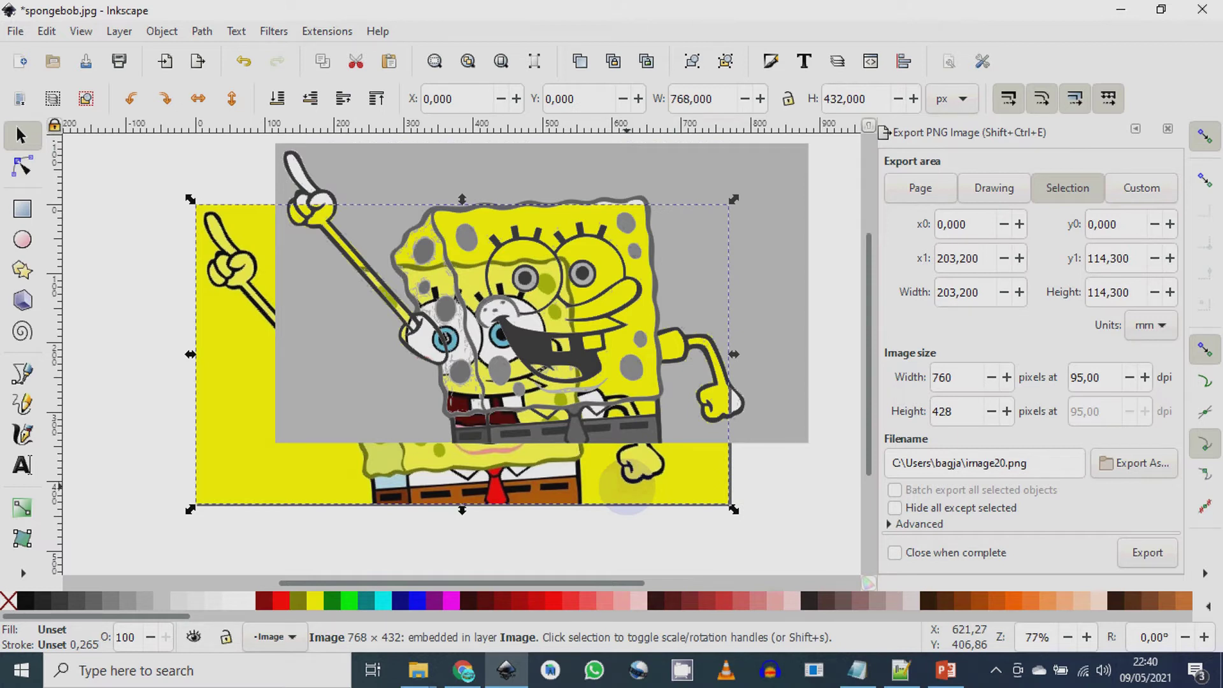
key("Delete")
left_click_drag(748, 263, 680, 317)
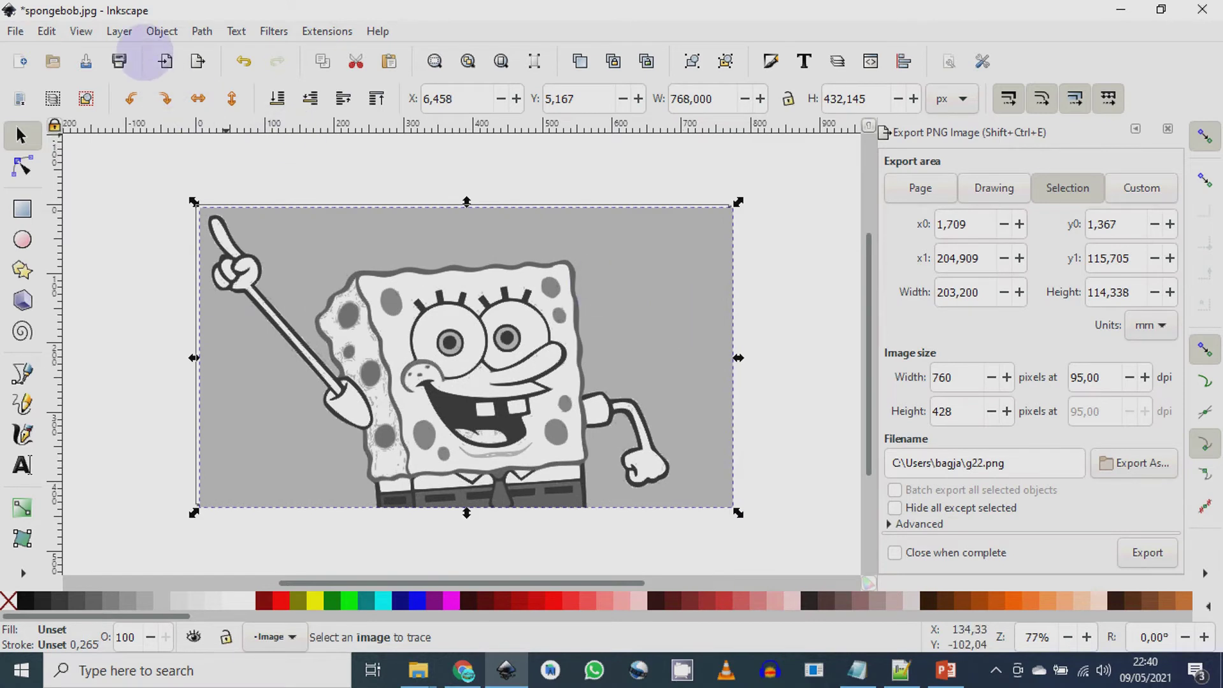
Ungroup the traced drawing, pull the grey background path aside and delete it.
left_click(162, 31)
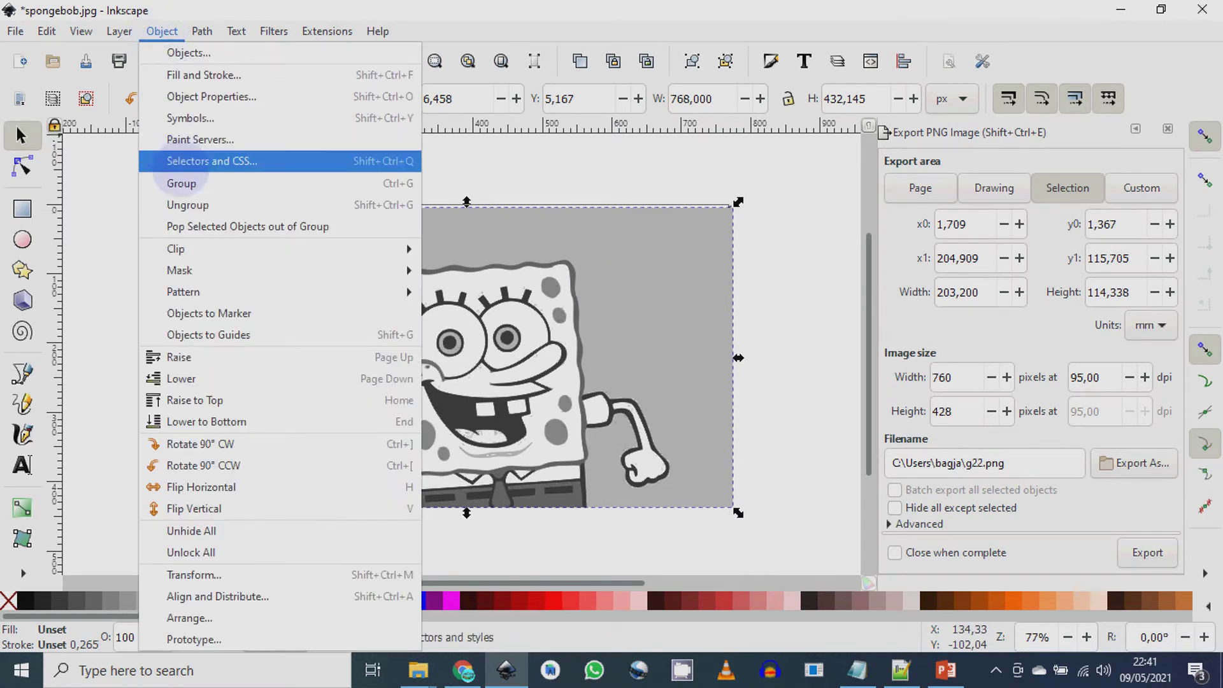
left_click(188, 203)
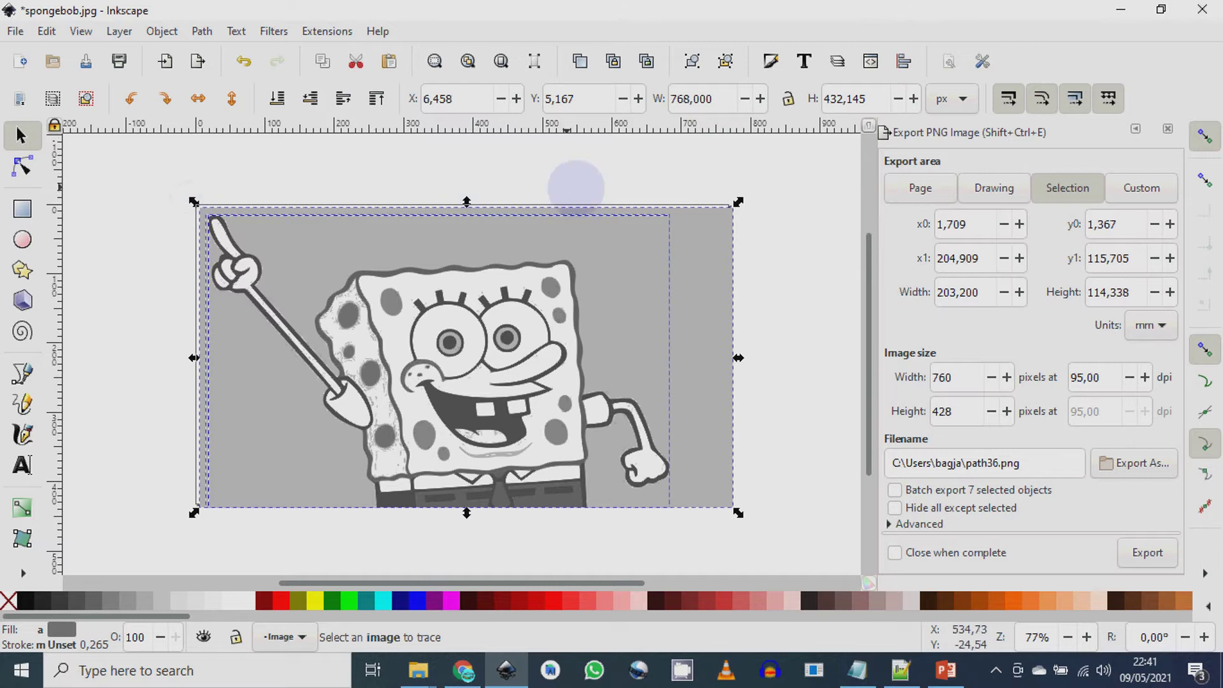
left_click(602, 178)
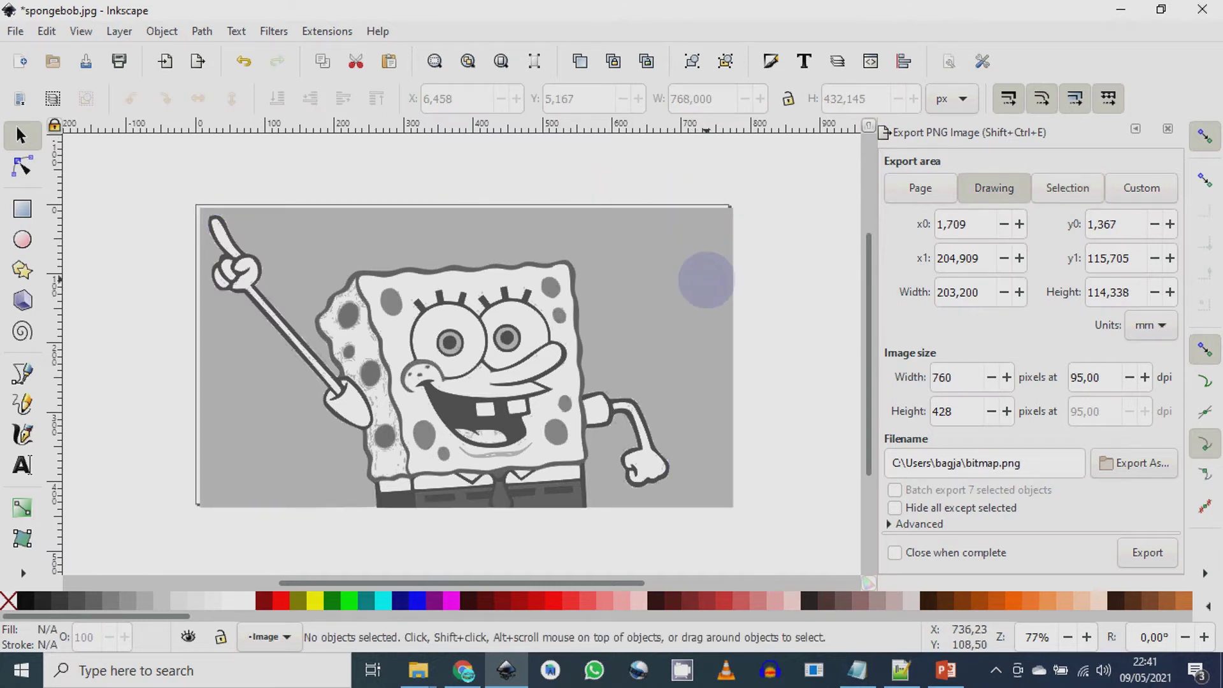
left_click(705, 279)
mouse_move(705, 279)
left_mouse_down()
mouse_move(775, 394)
mouse_move(778, 246)
left_mouse_up()
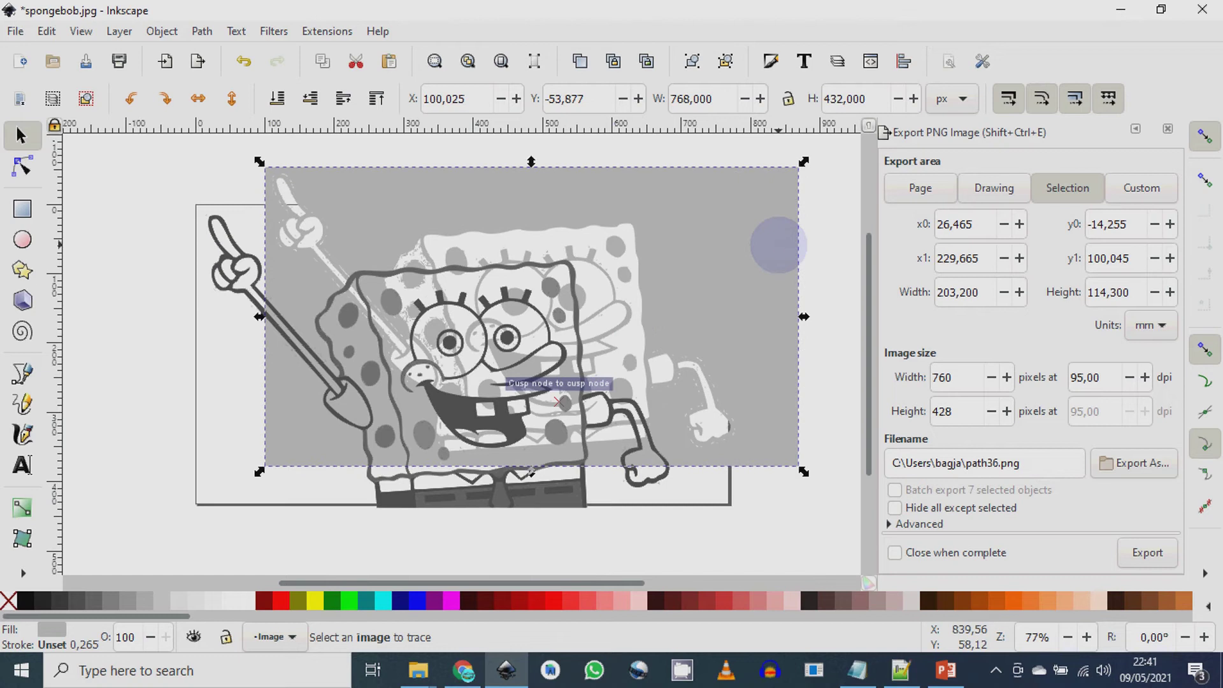
key("Delete")
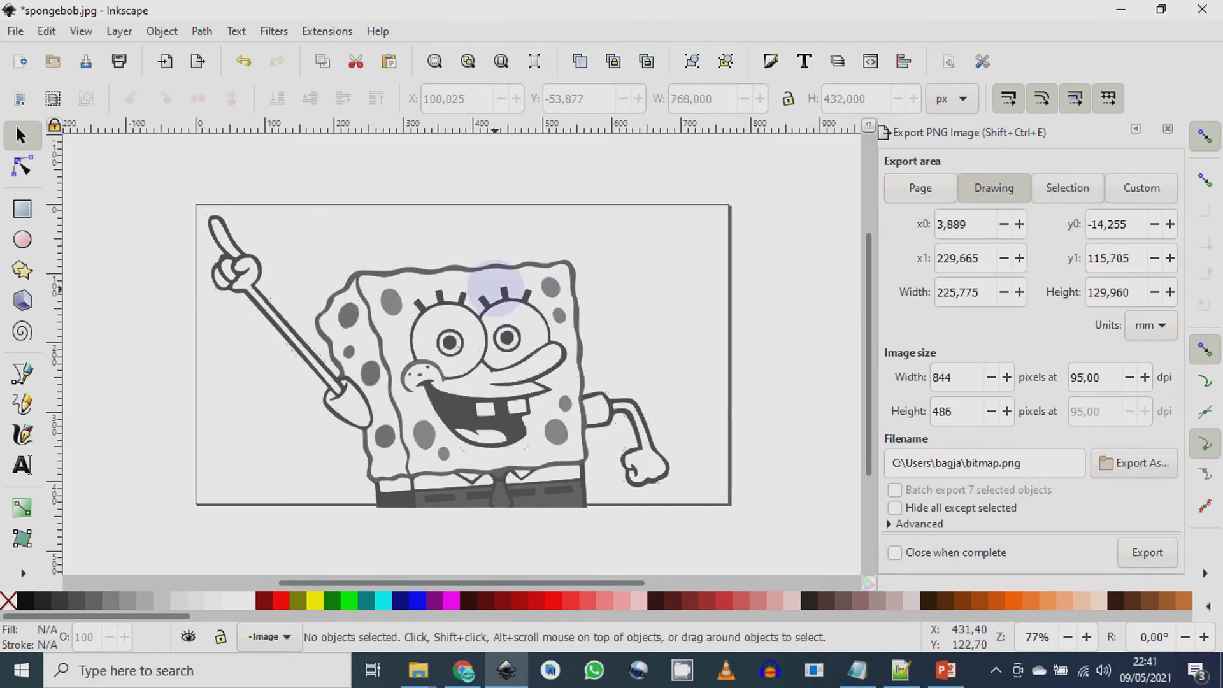
Select all the remaining SpongeBob paths and group them.
left_click_drag(158, 190, 769, 529)
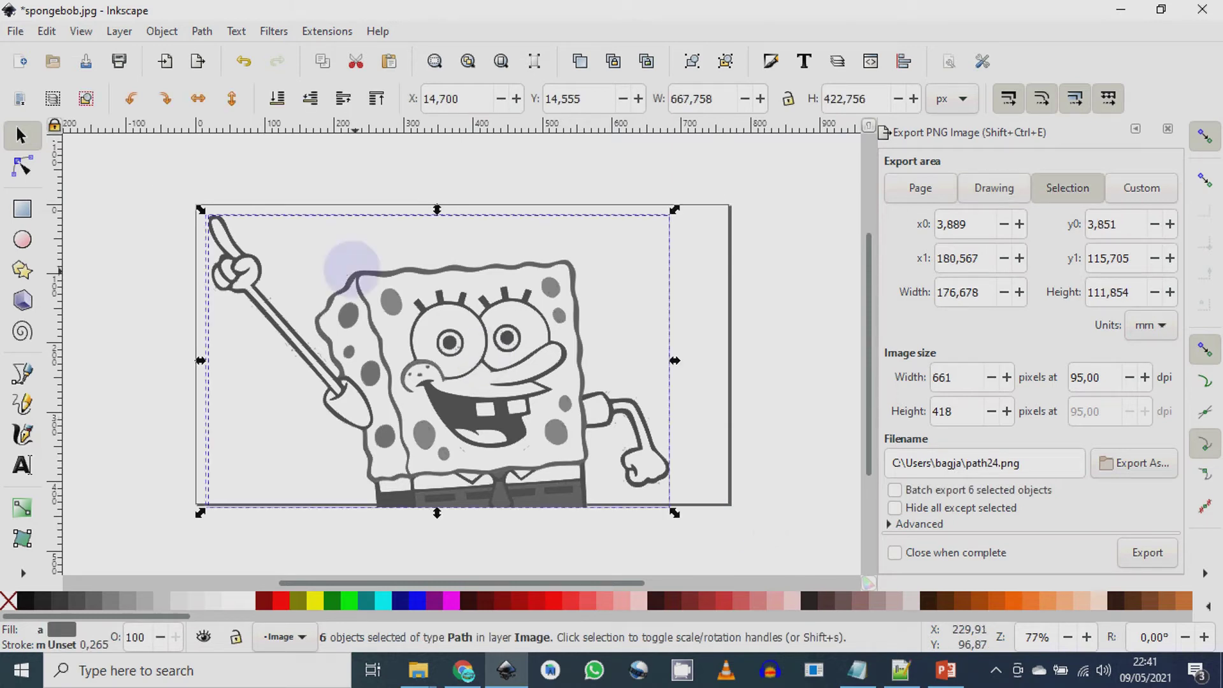
left_click(156, 30)
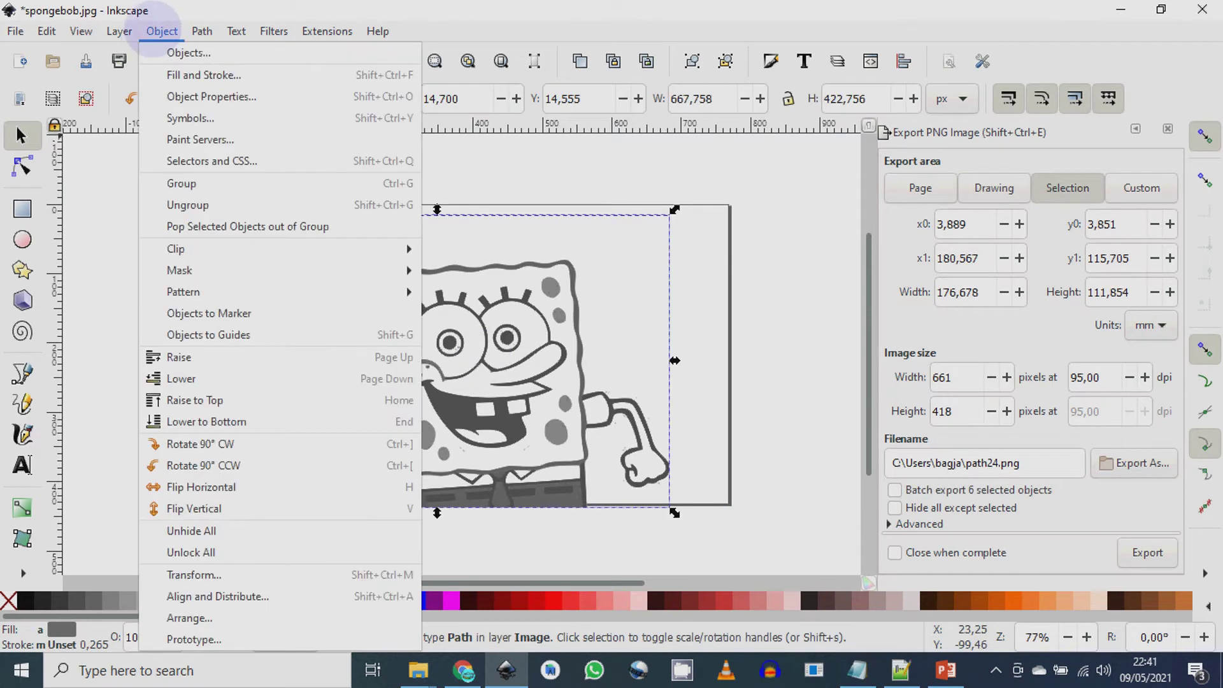
left_click(183, 184)
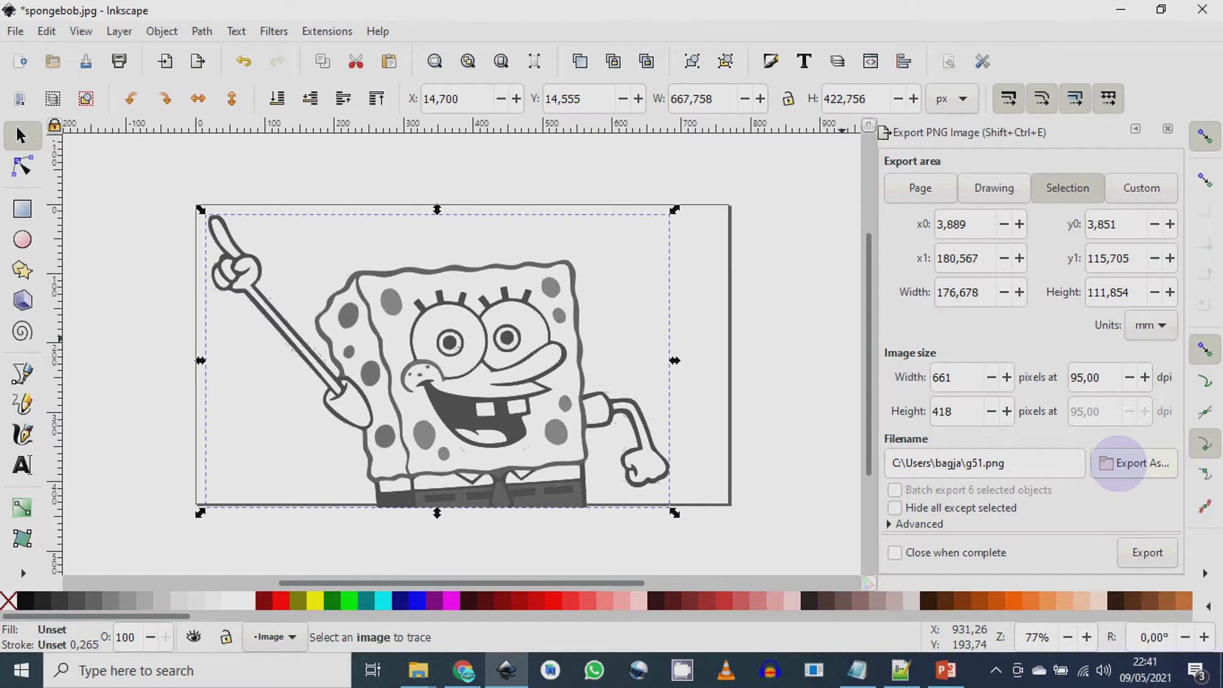
Export the grouped drawing to the Desktop as a PNG named SpTransparan.
left_click(1118, 463)
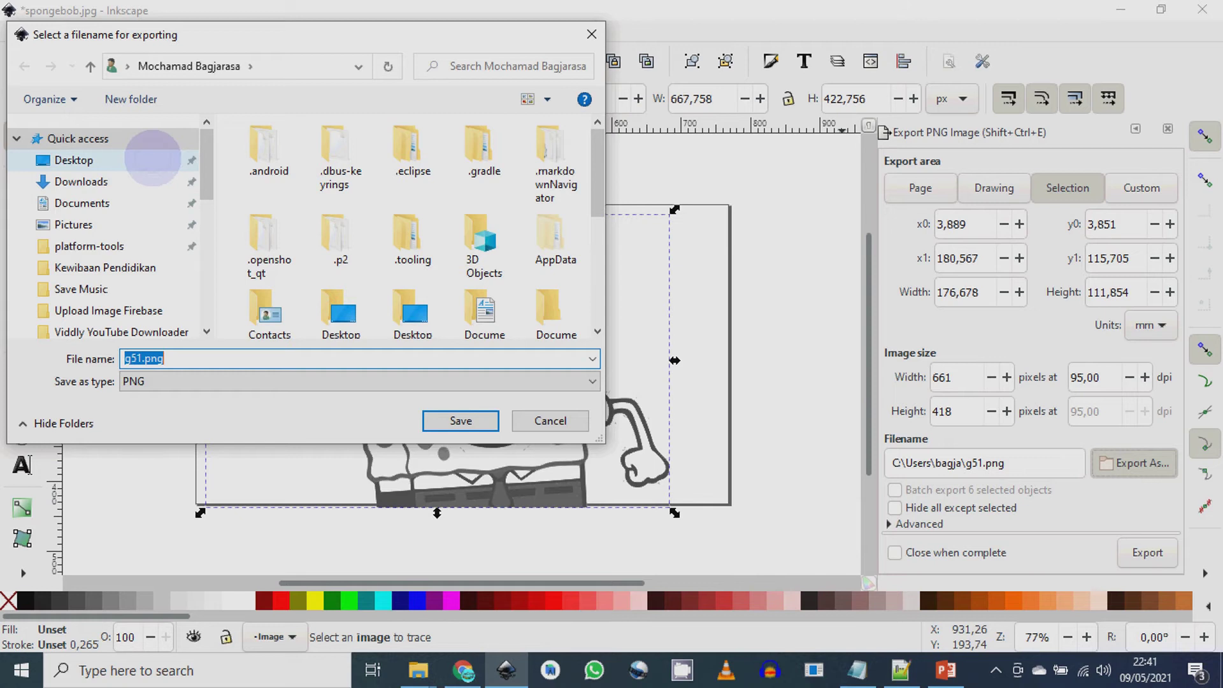
left_click(151, 161)
left_click(198, 359)
key("ctrl+a")
type("Sp")
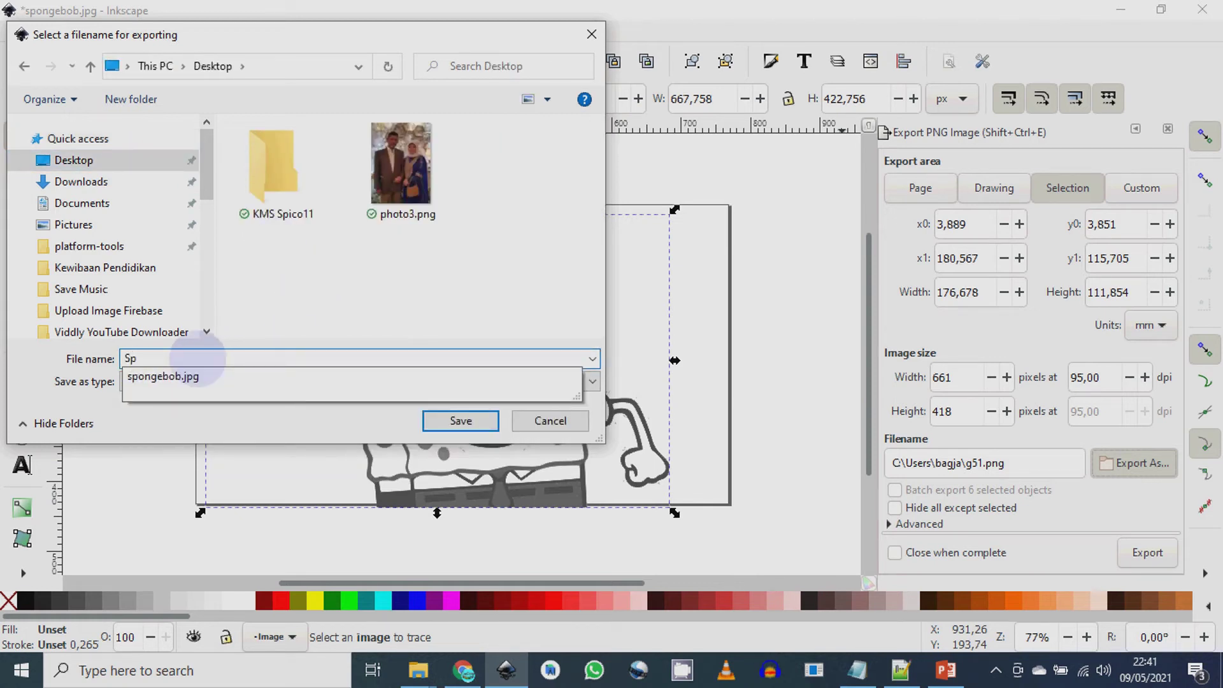
type("Transparan")
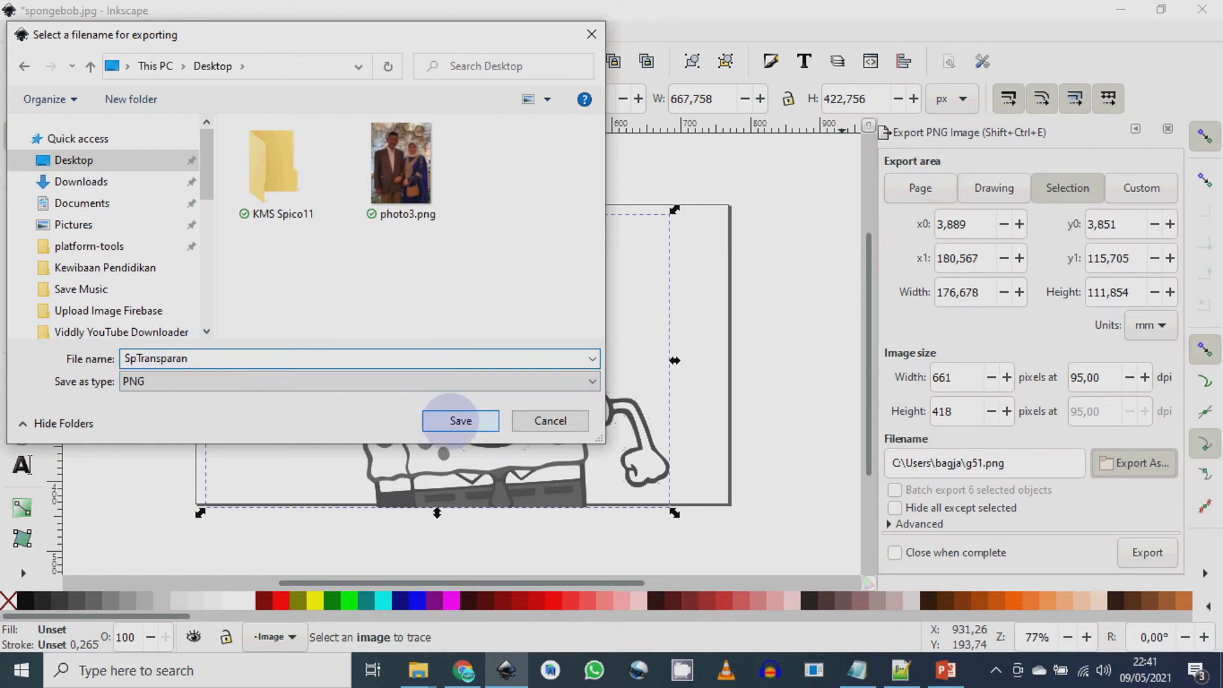
left_click(453, 419)
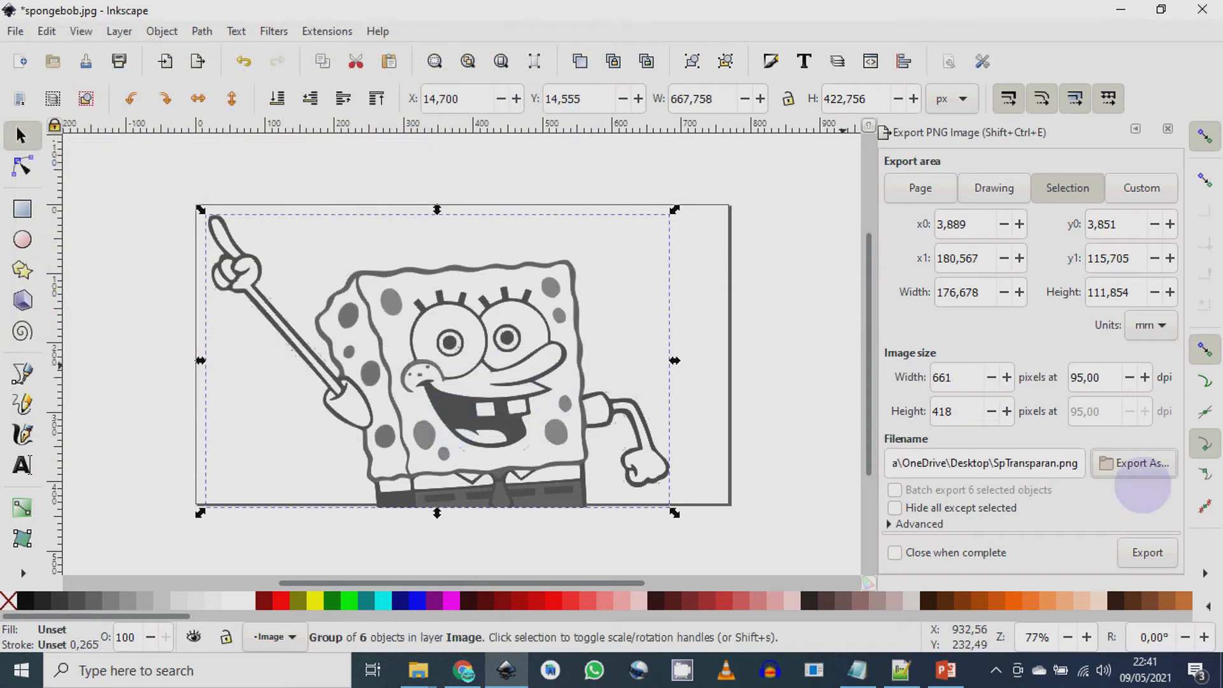
left_click(1150, 552)
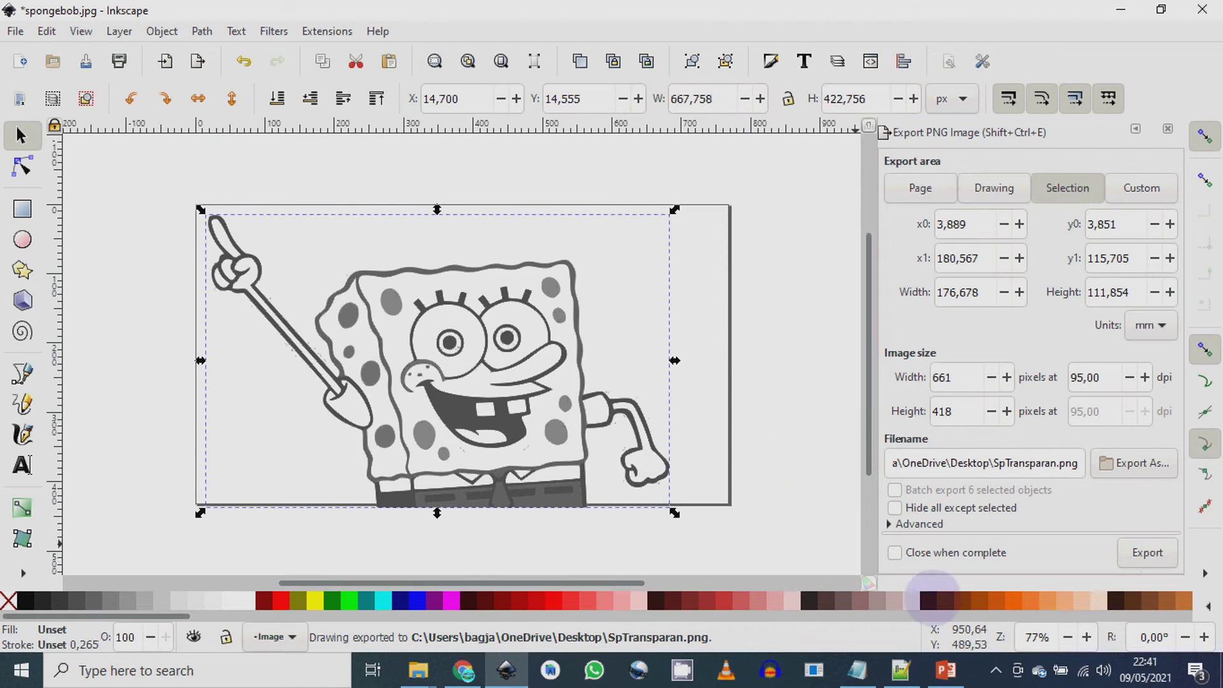
Switch to PowerPoint, insert SpTransparan.png and place it below the yellow picture at about 10.63 × 6.72 cm.
left_click(946, 670)
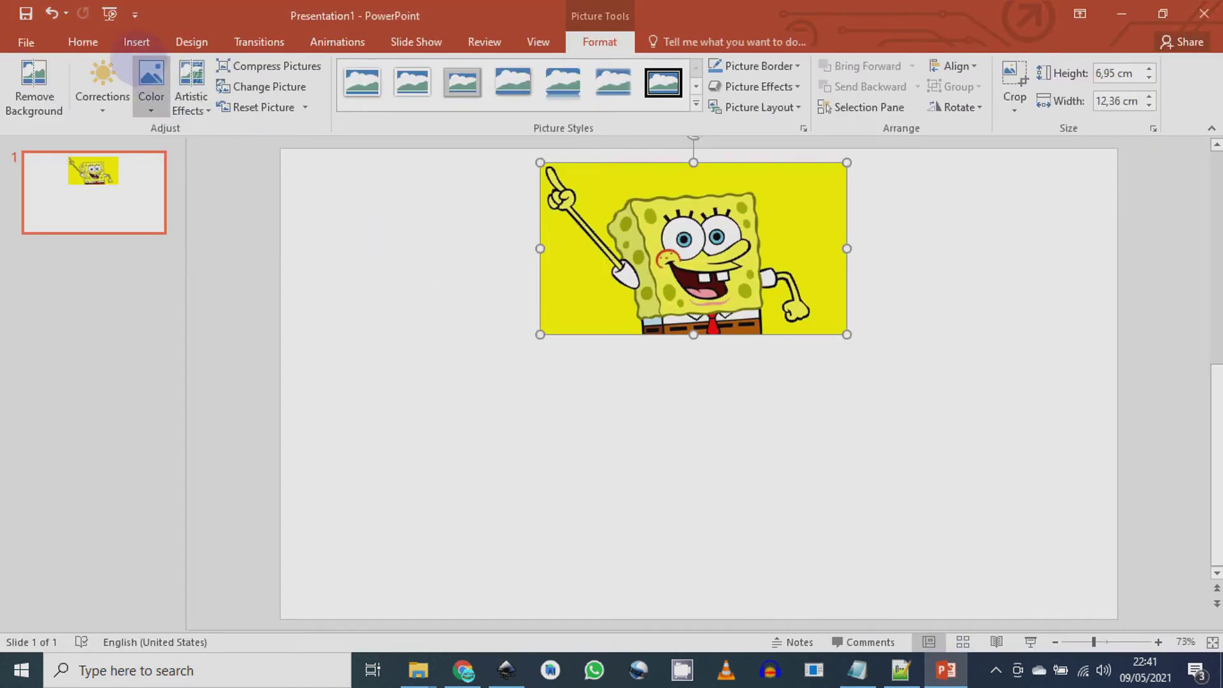
left_click(136, 42)
left_click(120, 99)
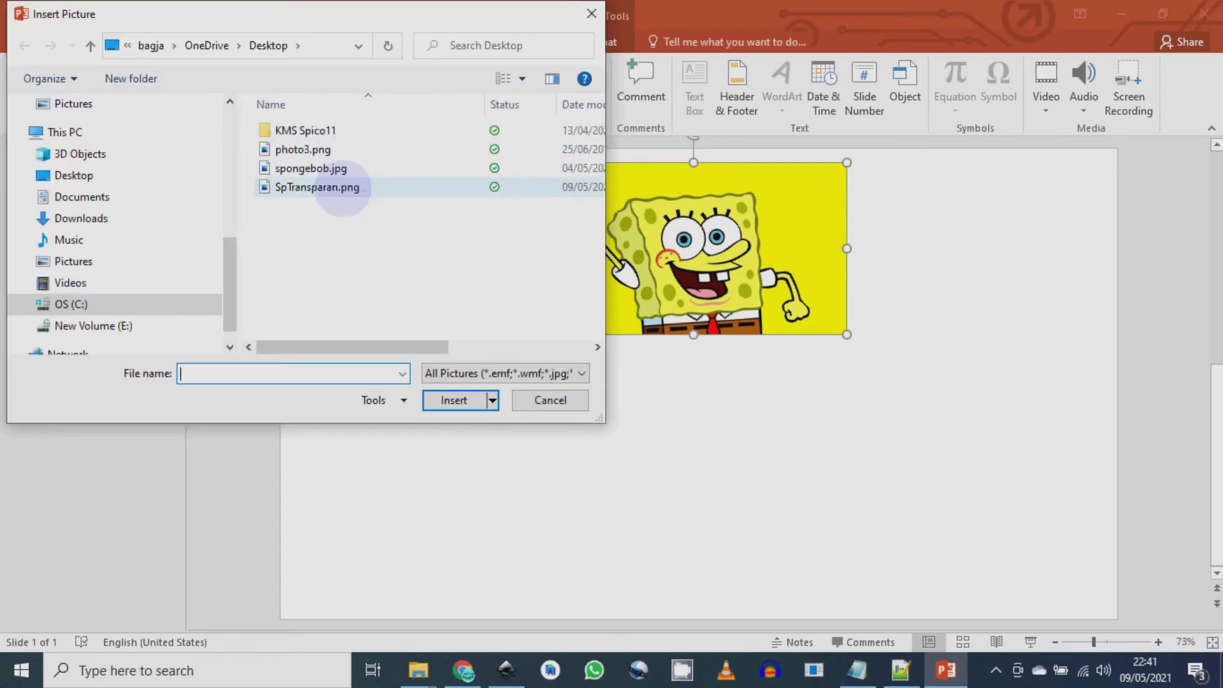
double_click(342, 188)
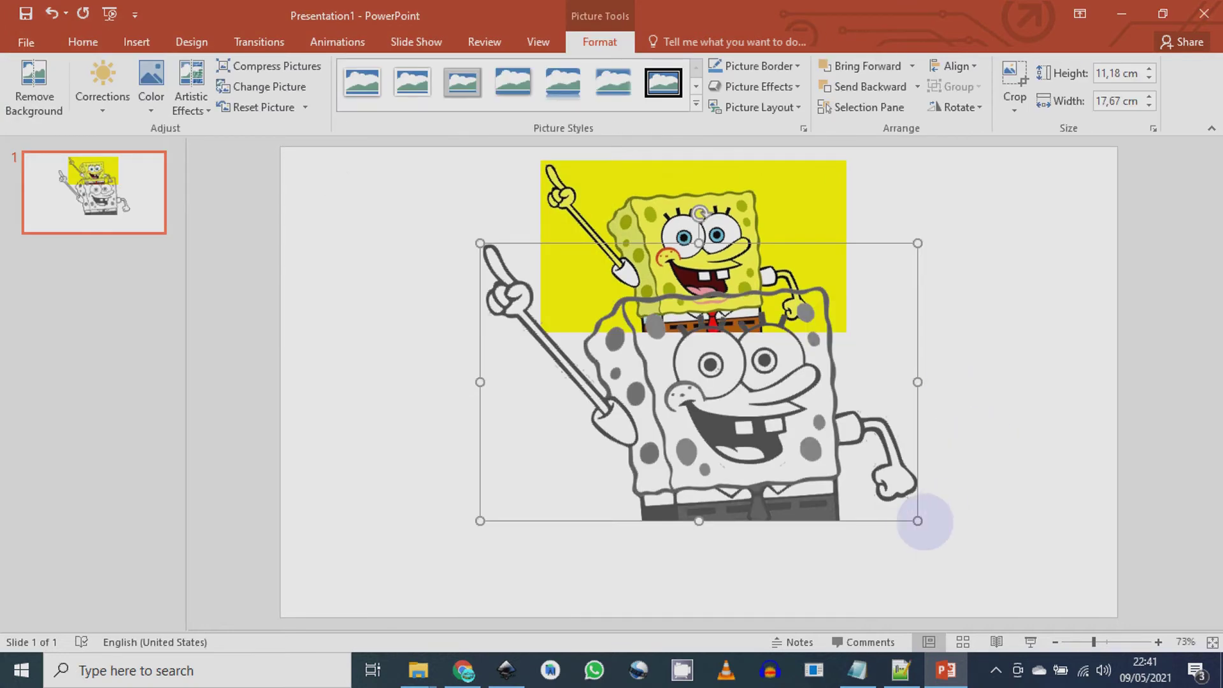
left_click_drag(917, 521, 748, 481)
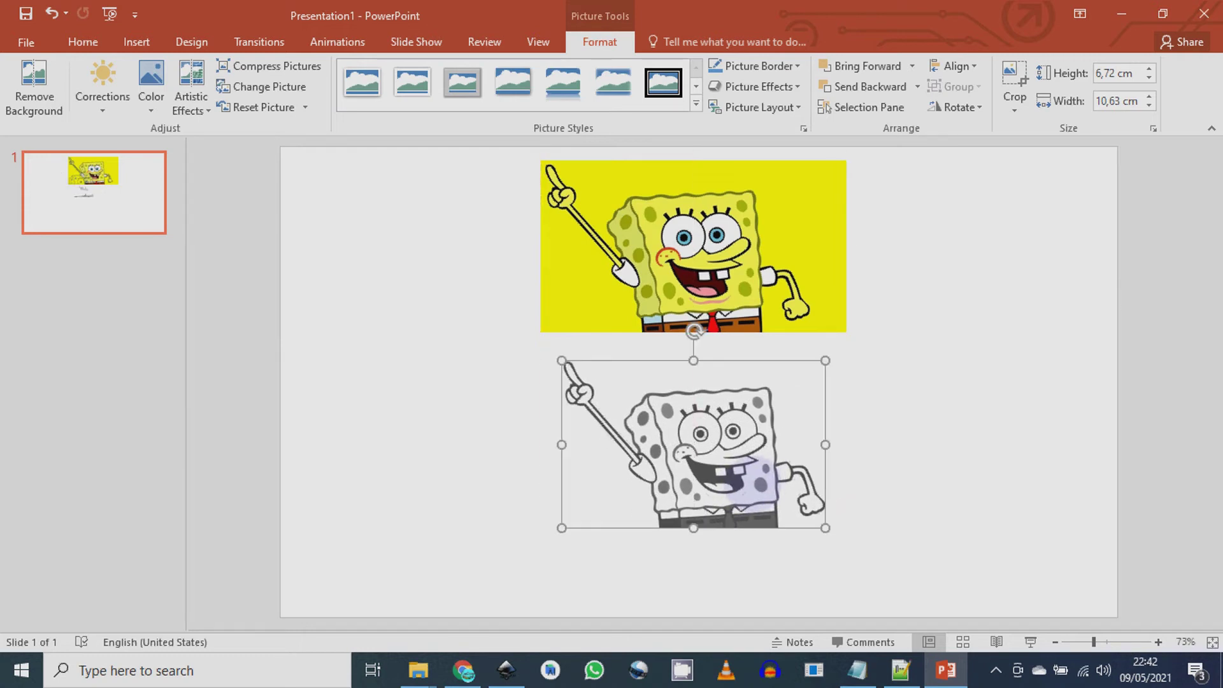
Enlarge the transparent grey SpongeBob picture to about 12.18 × 7.71 cm and line it up below the yellow picture.
left_click_drag(826, 528, 864, 537)
mouse_move(747, 480)
left_mouse_down()
mouse_move(720, 459)
mouse_move(751, 472)
mouse_move(734, 473)
left_mouse_up()
left_click(972, 419)
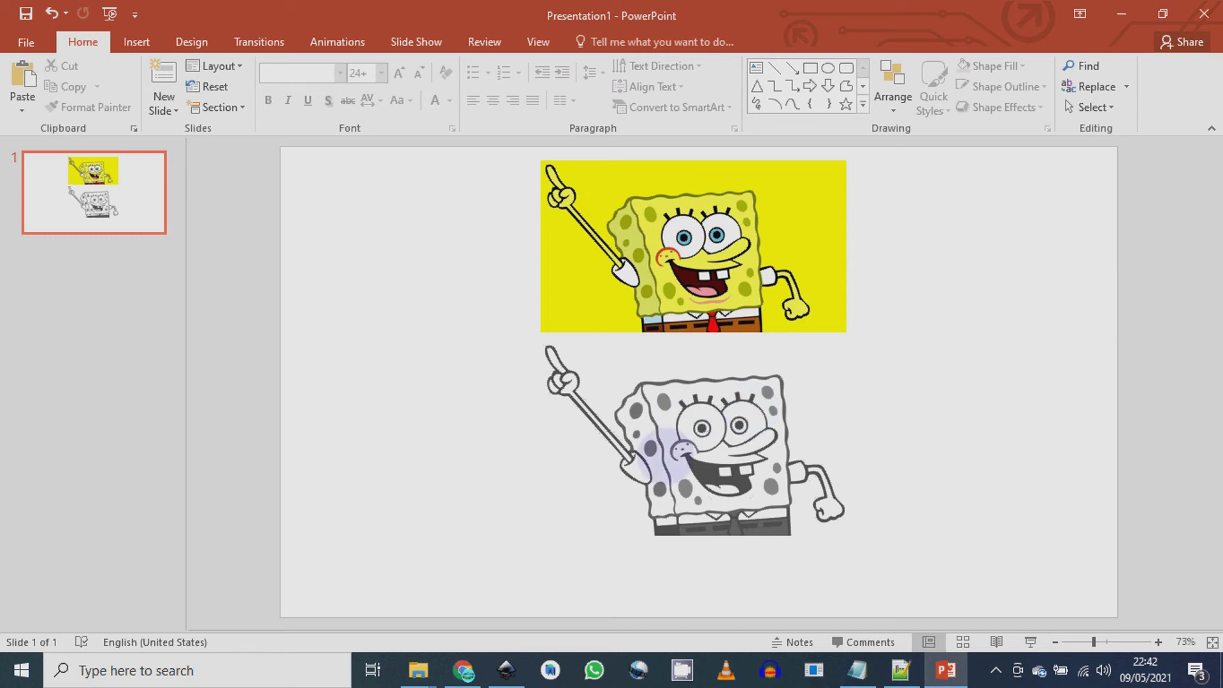
left_click(781, 529)
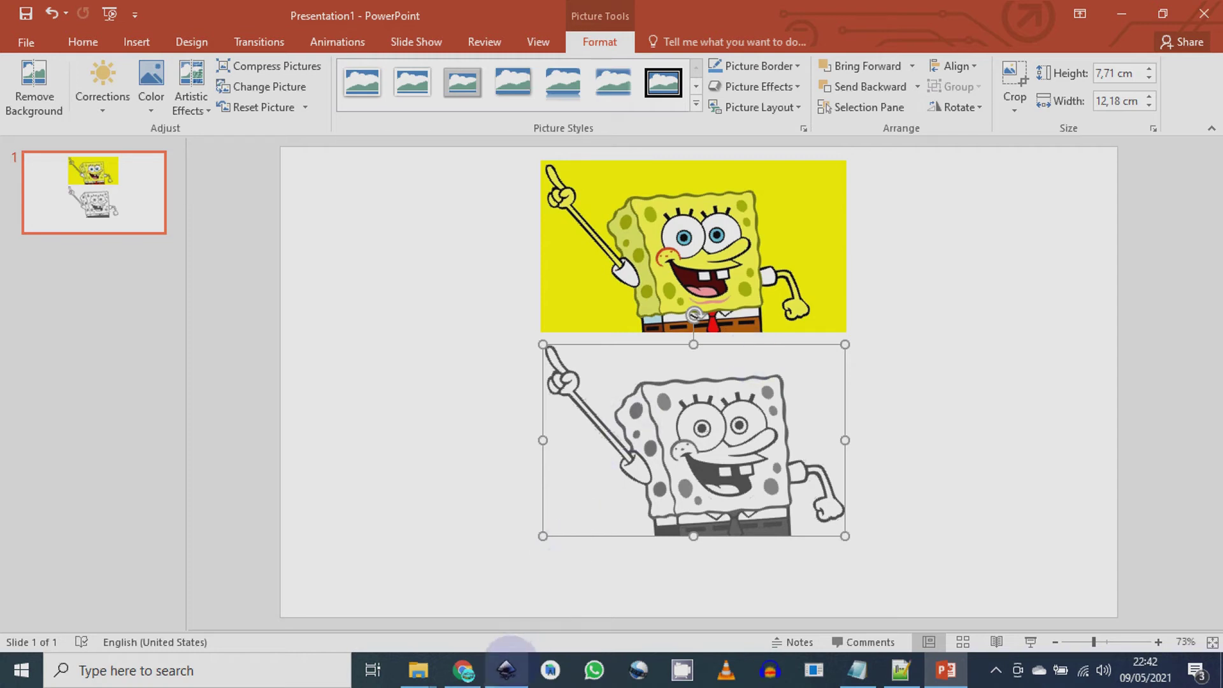
Switch to Inkscape and undo all tracing edits back to the original coloured SpongeBob image.
left_click(508, 666)
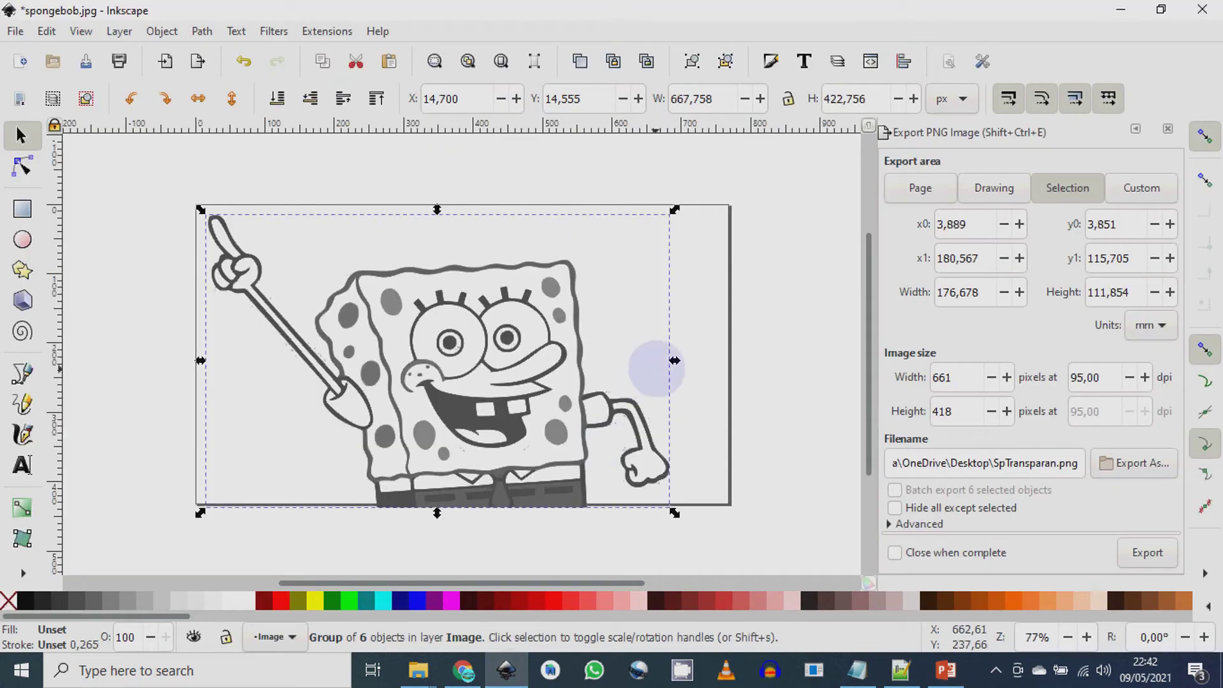
key("ctrl+z")
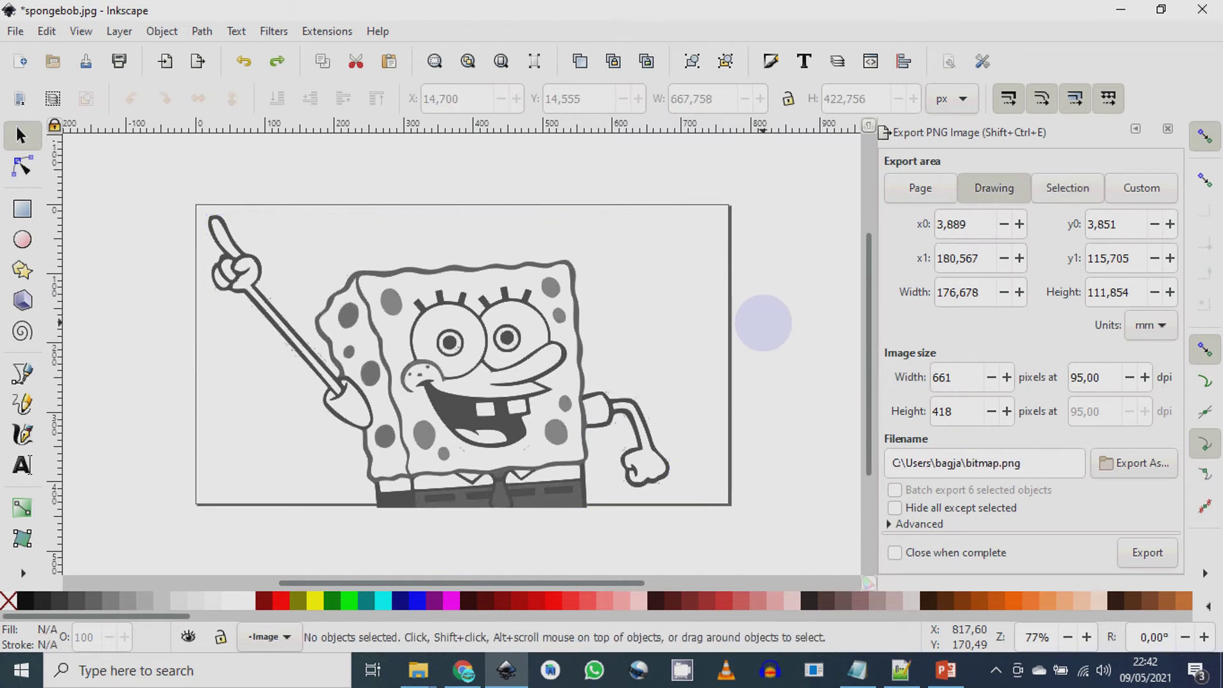
key("ctrl+z")
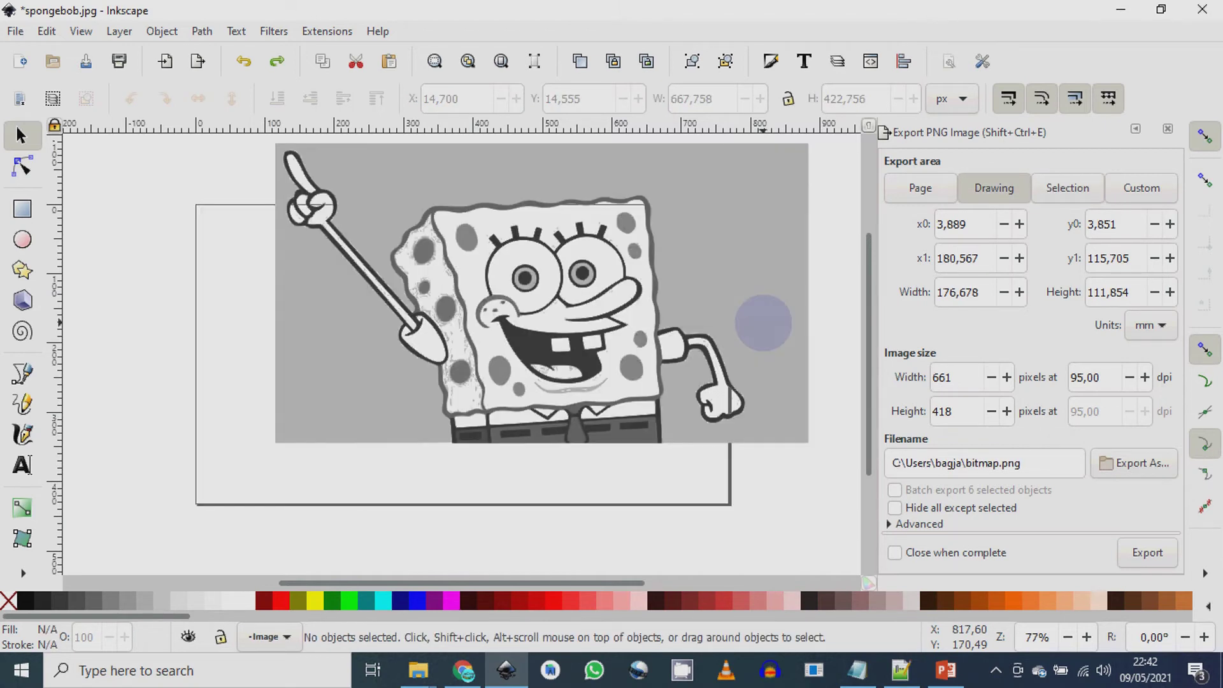
key("ctrl+z")
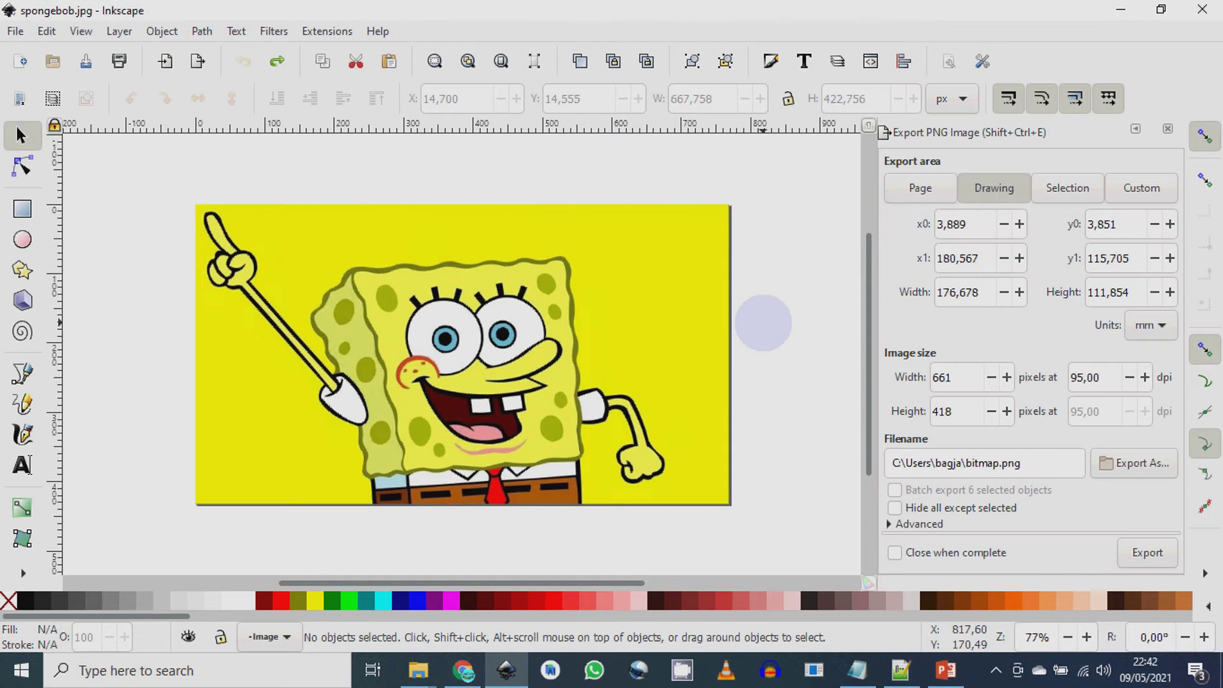
key("ctrl+z")
left_click(763, 323)
key("ctrl+z")
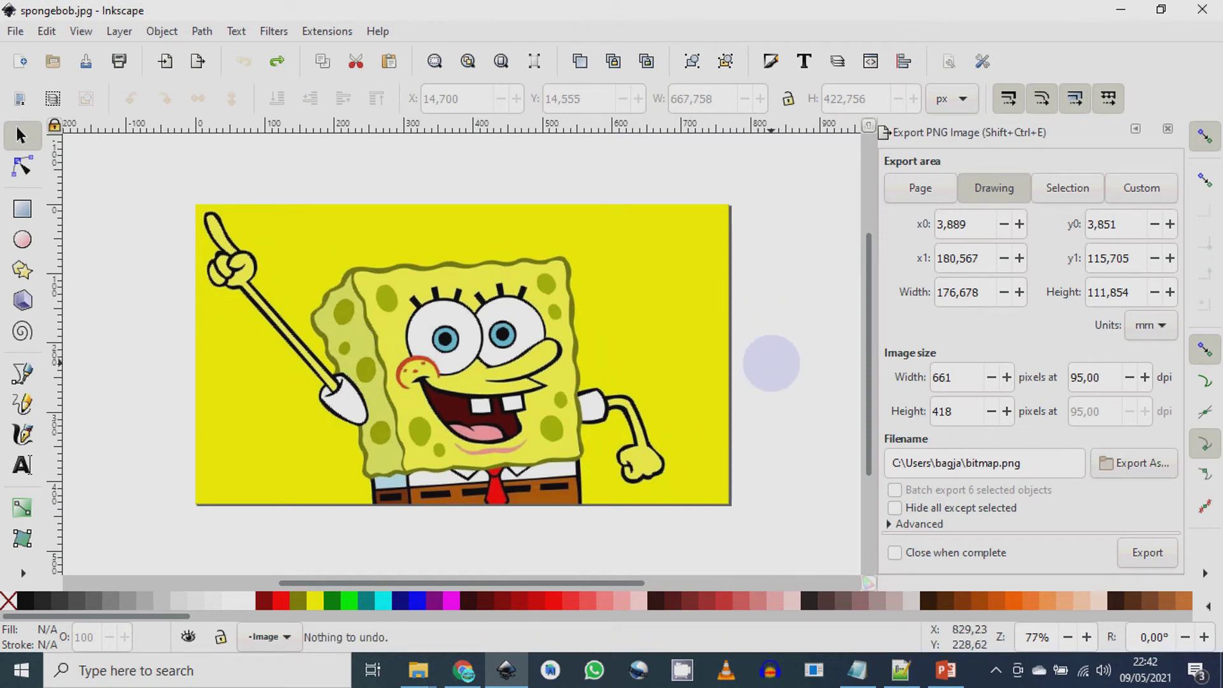
left_click(771, 363)
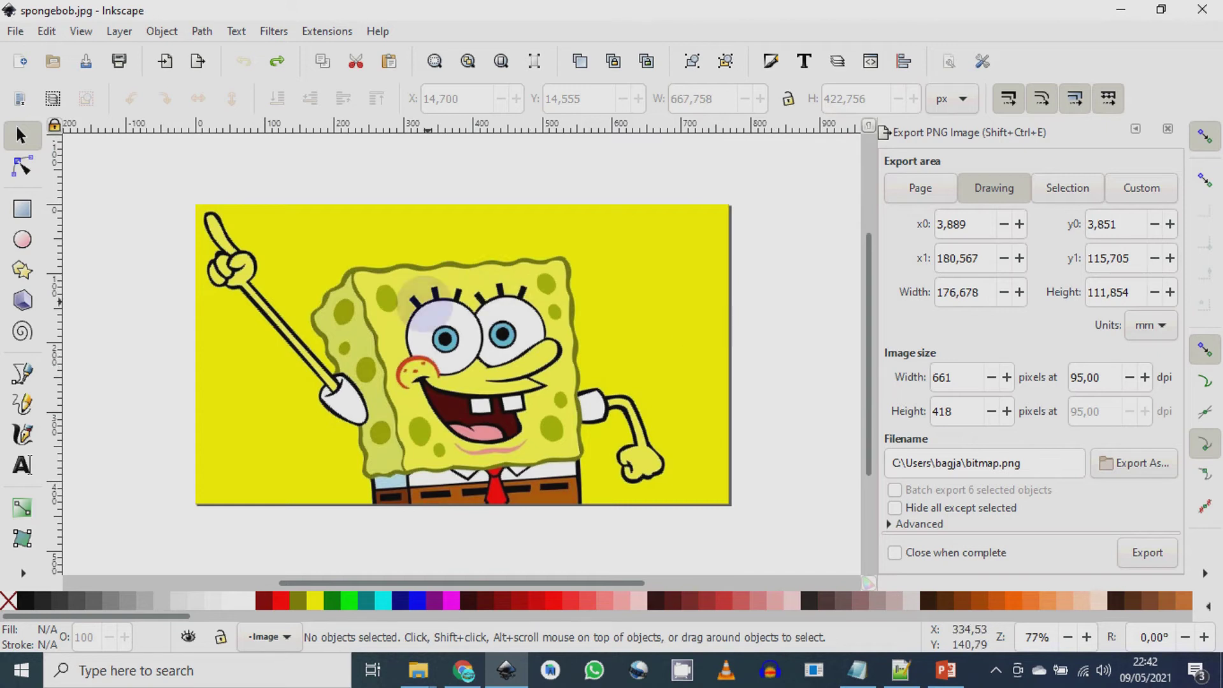
With the Pen tool in straight-segment mode, start a path at the body's upper-left corner and trace the top edge to the upper-right corner.
left_click(23, 375)
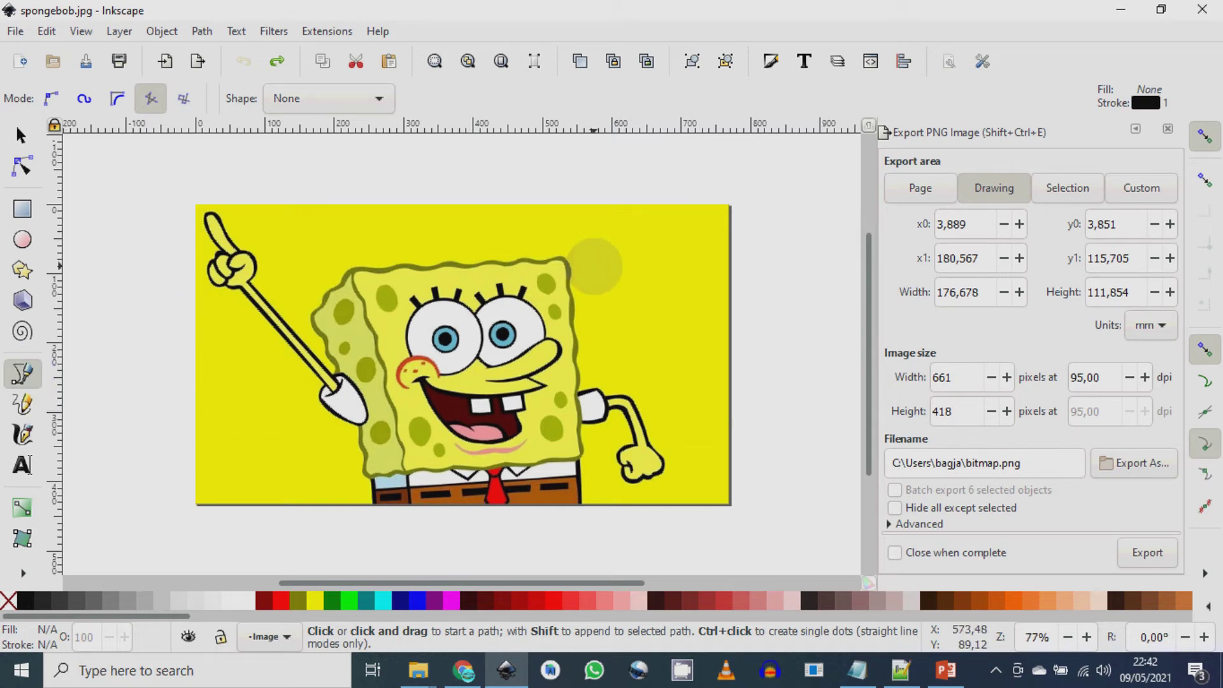
key("plus")
key("plus")
key("plus")
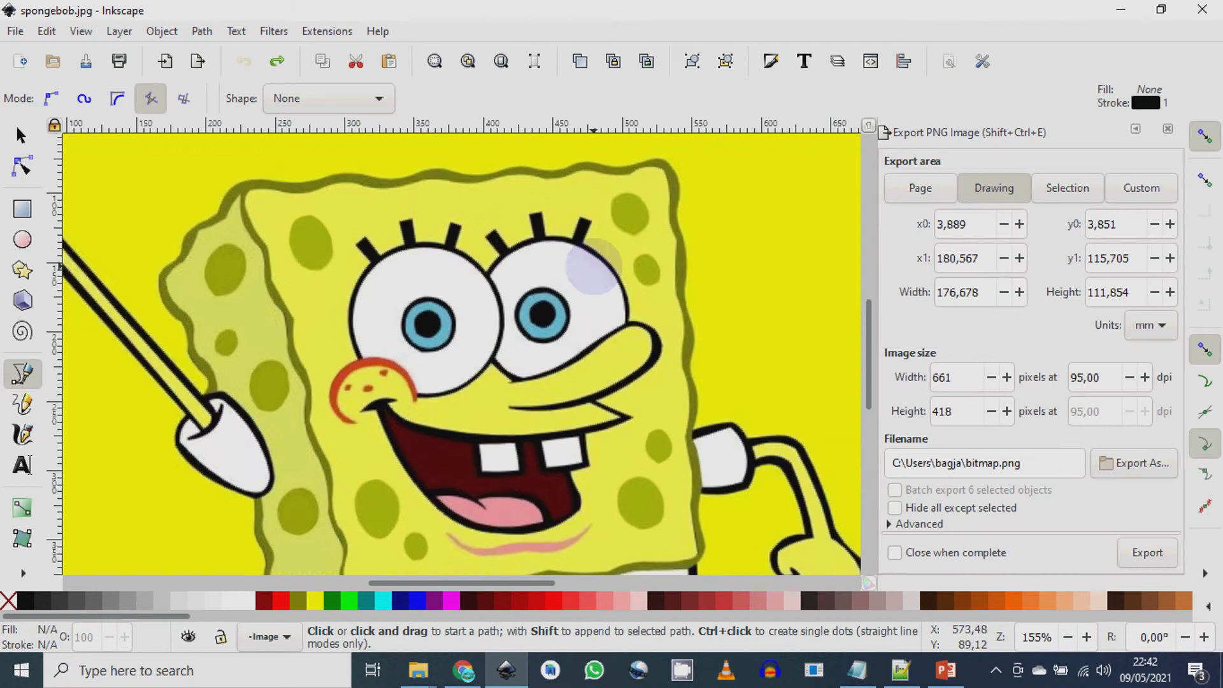
left_click_drag(868, 341, 867, 309)
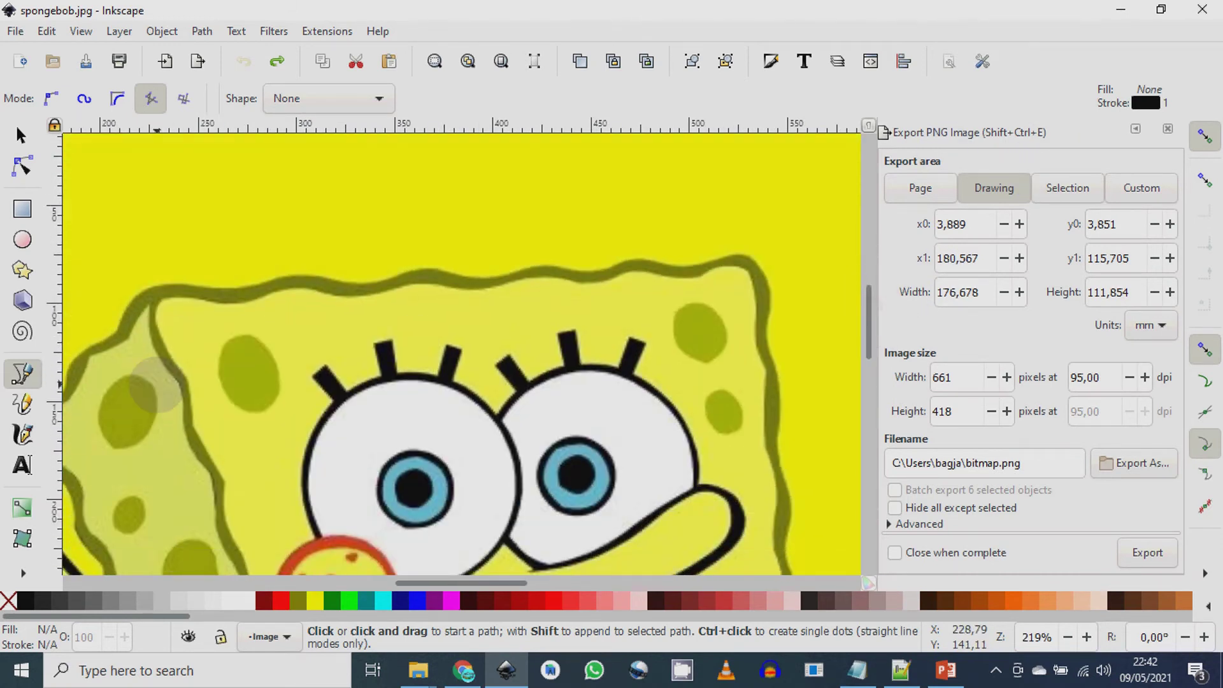
left_click(150, 98)
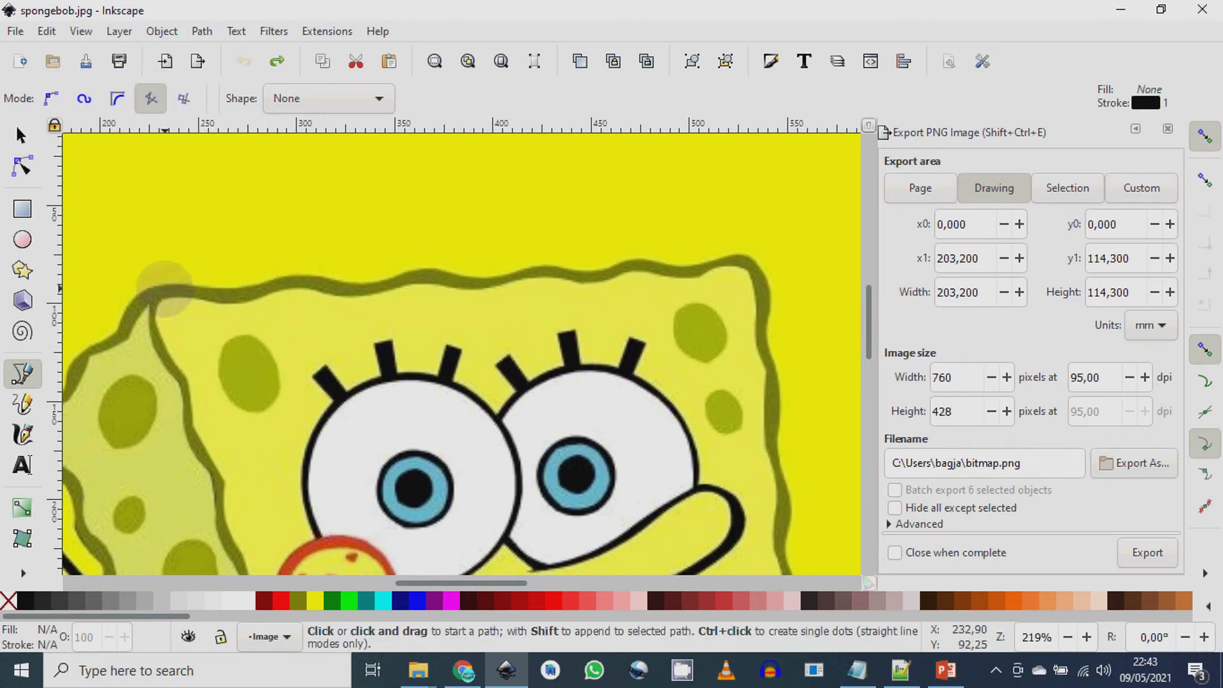
left_click(158, 282)
left_click(341, 270)
left_click(404, 260)
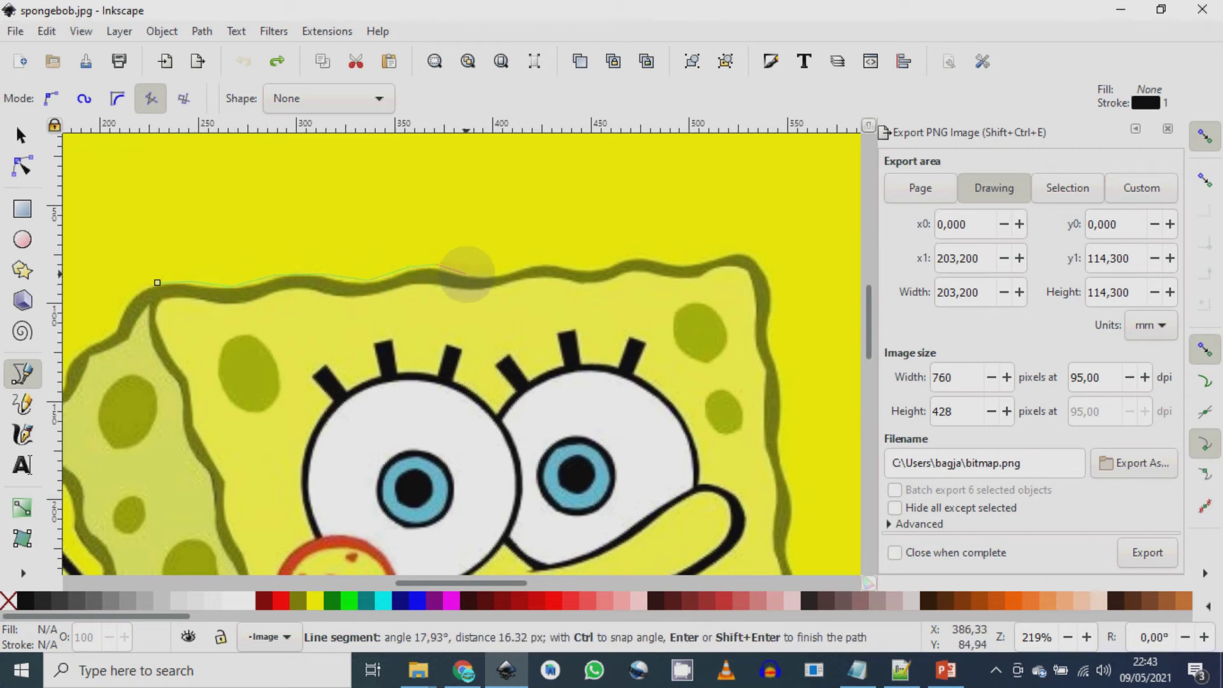
left_click(465, 275)
left_click(511, 264)
left_click(566, 270)
left_click(628, 256)
left_click(696, 263)
left_click(749, 250)
Continue the outline down the right edge of SpongeBob's body to the top of the sleeve.
left_click(769, 271)
left_click(771, 326)
left_click(782, 369)
left_click(781, 414)
left_click(785, 482)
scroll(796, 507, "down", 10)
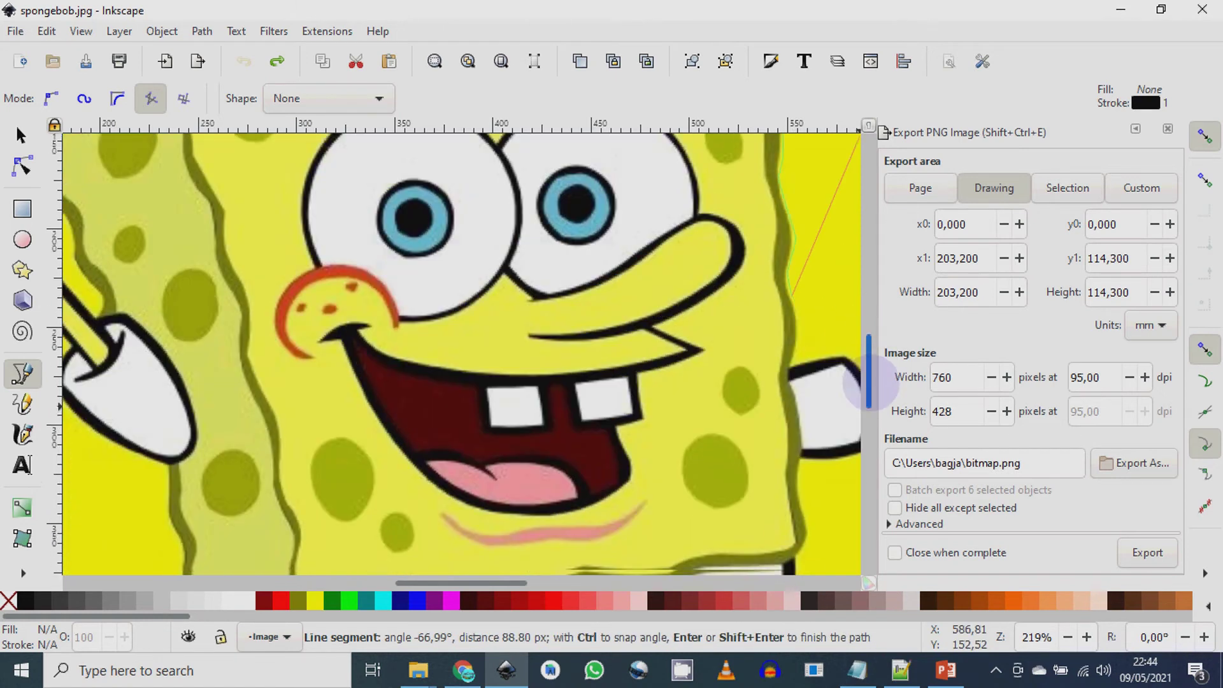
left_click(791, 353)
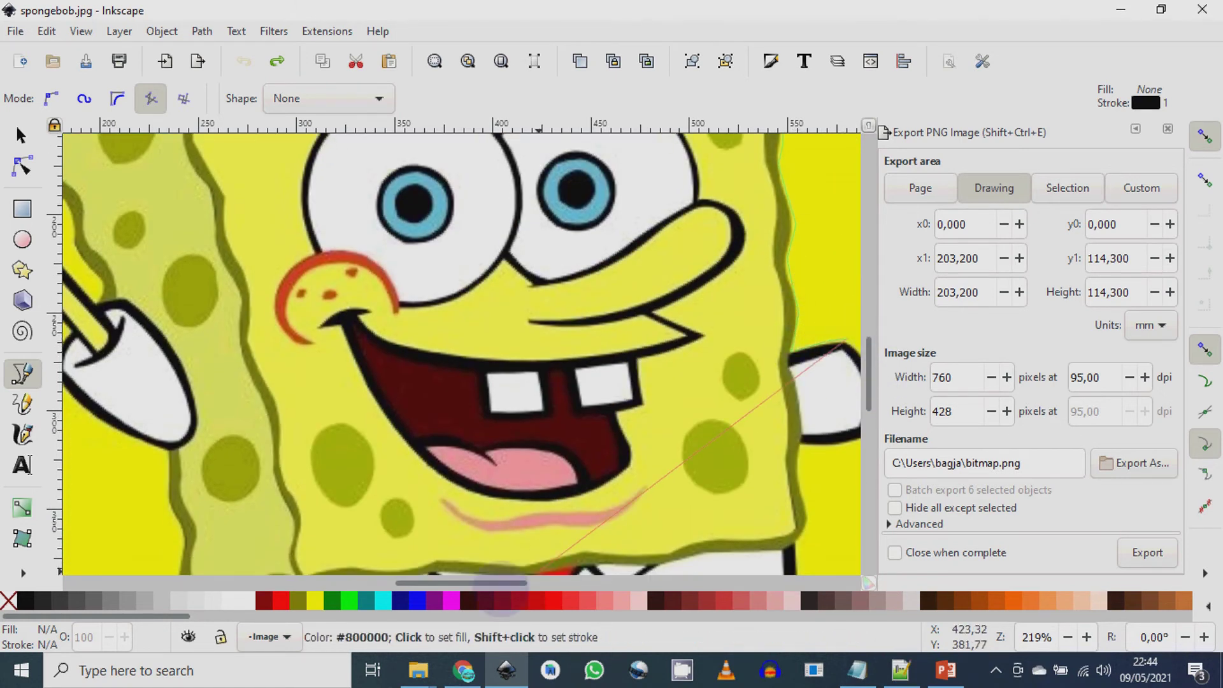
Trace the top of the right sleeve and the outer side of the lowered arm to the fist.
scroll(841, 344, "right", 7)
left_click(651, 364)
left_click(720, 369)
left_click(758, 420)
left_click(785, 484)
left_click(807, 524)
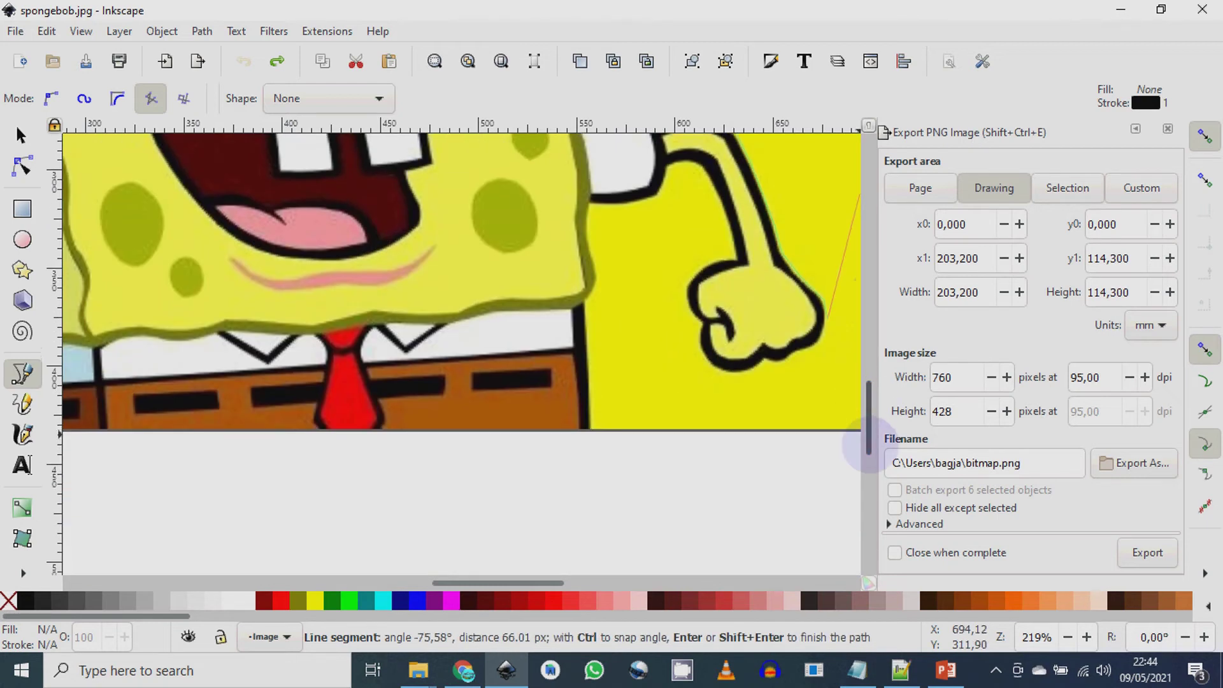
Continue the outline around the bottom and inner side of the lowered fist.
scroll(819, 532, "down", 8)
left_click(805, 353)
left_click(749, 368)
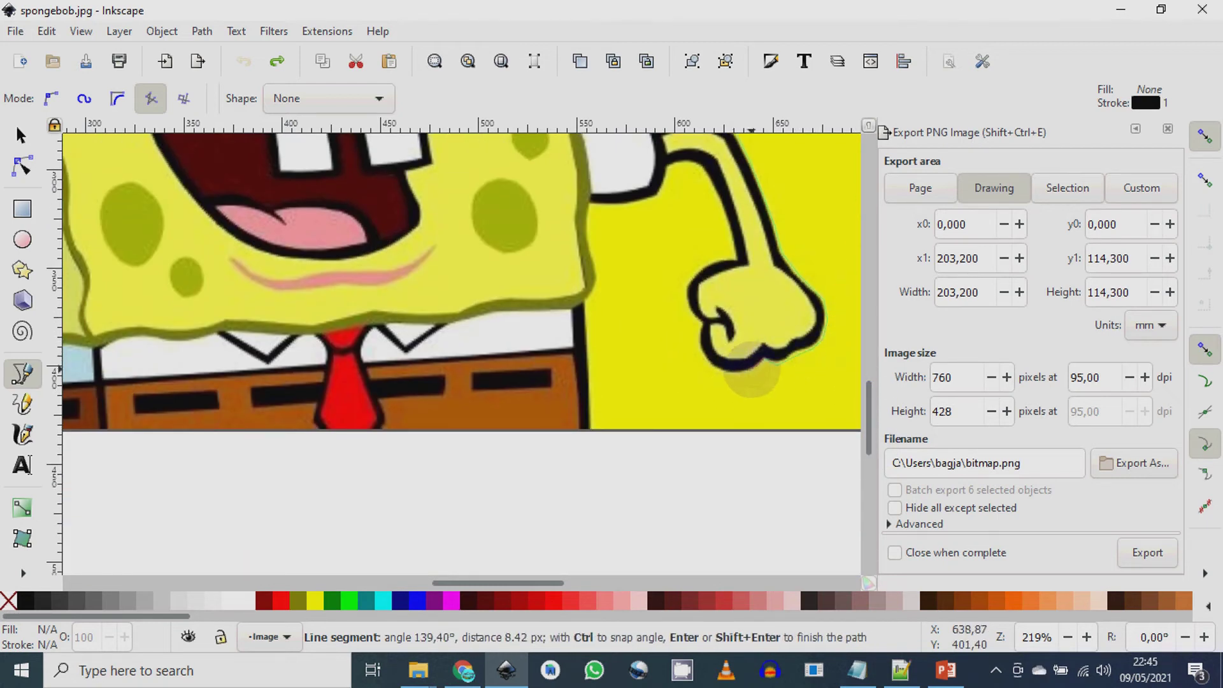
left_click(701, 356)
left_click(685, 279)
left_click(726, 255)
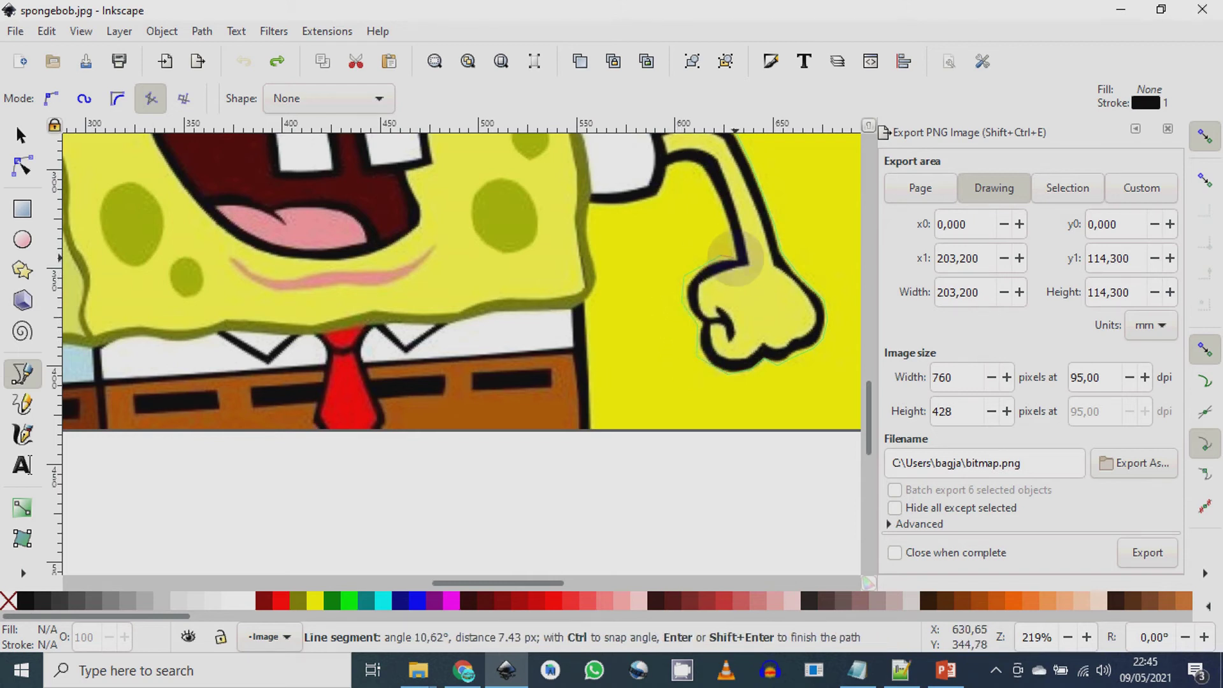
Trace the inner side of the lowered arm and the underside of the sleeve back to the body.
left_click(707, 210)
left_click(691, 159)
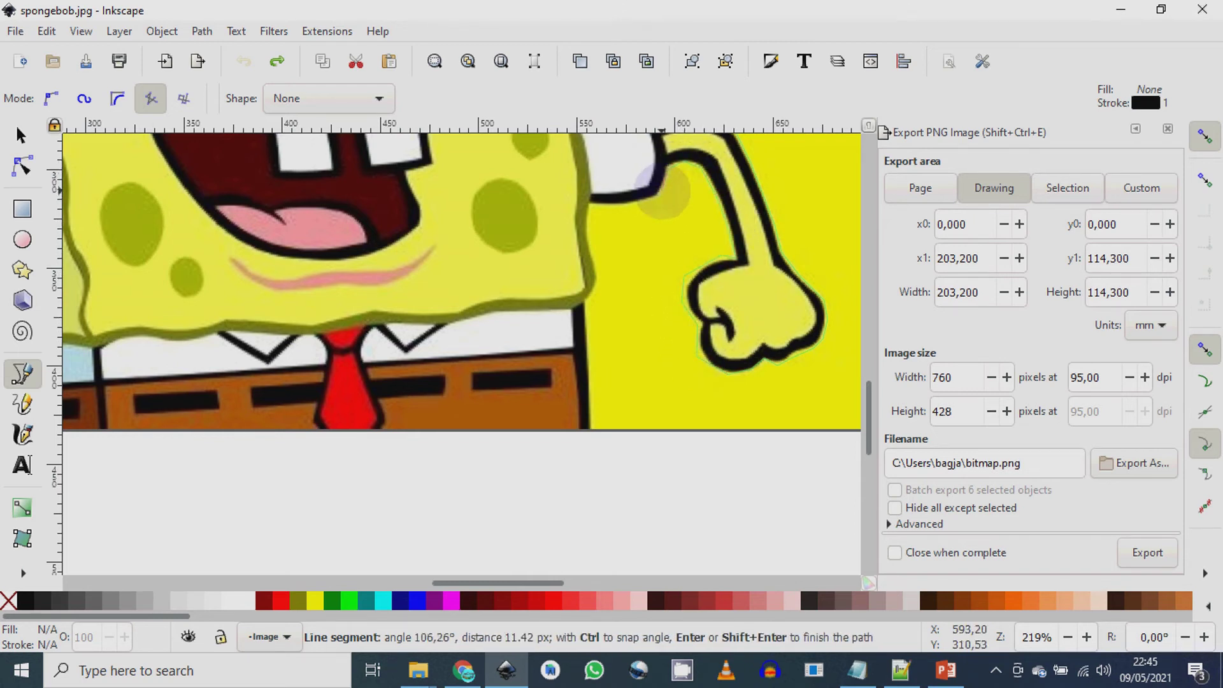
left_click(653, 194)
left_click(589, 205)
Outline the body's lower-right edge, the bottom of the trousers and the lower-left side up to the underside of the left sleeve.
left_click(593, 260)
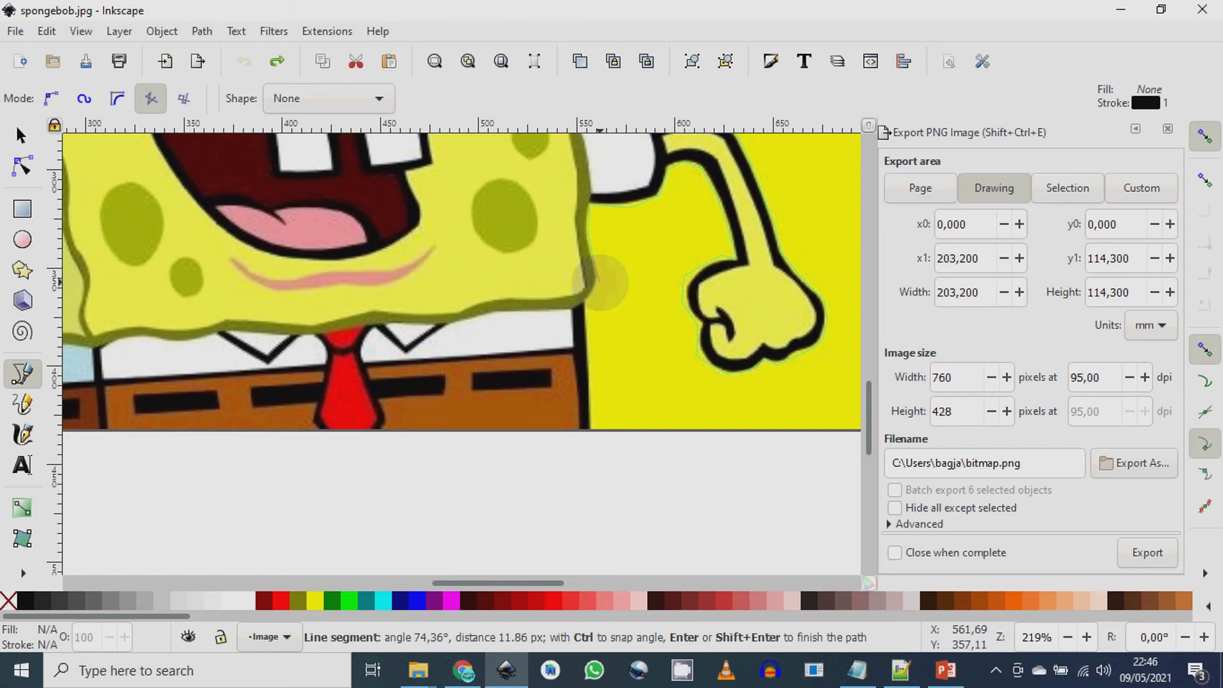
left_click(595, 428)
left_click_drag(504, 582, 461, 582)
left_click(245, 430)
left_click(231, 354)
left_click(220, 315)
left_click(212, 272)
left_click(173, 198)
Trace the underside of the left sleeve and raised arm and the outer side of the raised fist.
left_click_drag(869, 416, 868, 363)
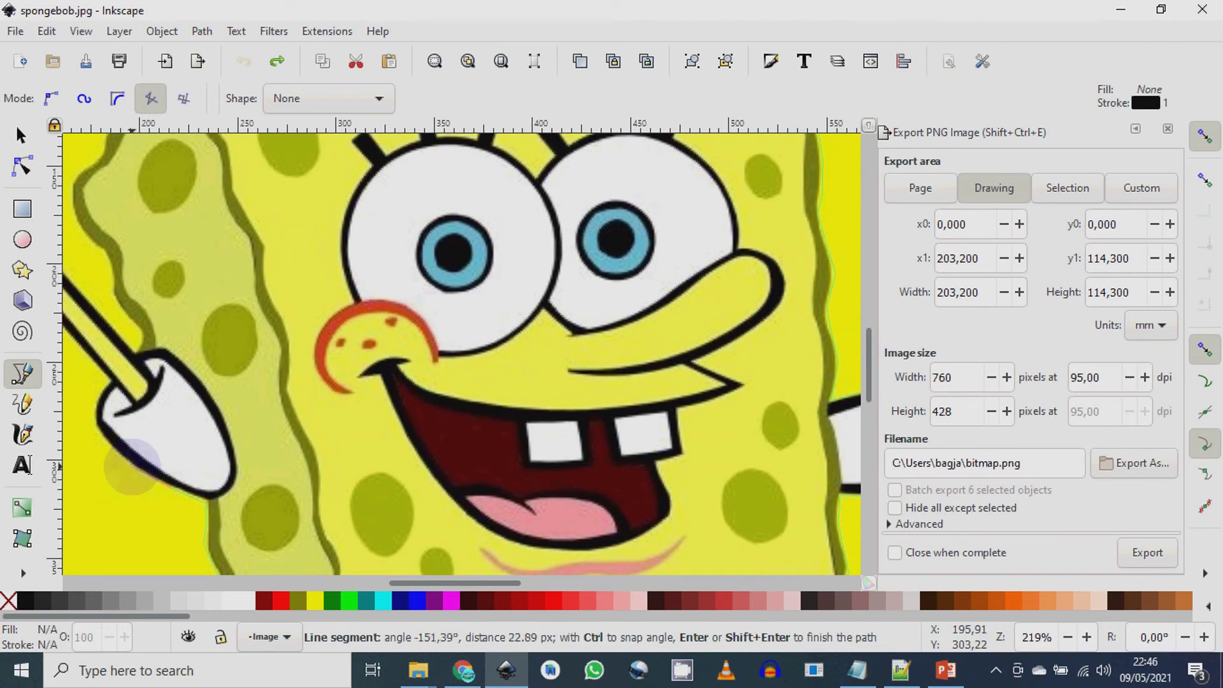
scroll(108, 382, "left", 5)
scroll(237, 289, "up", 3)
left_click(201, 260)
left_click(141, 253)
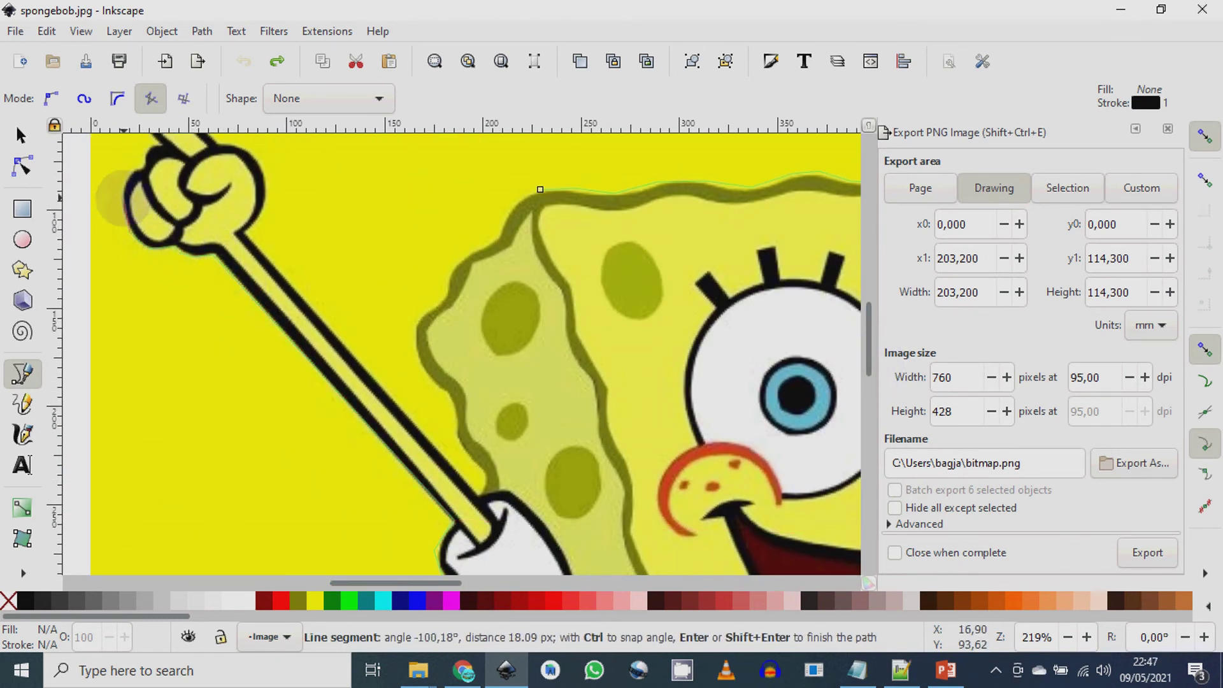
left_click(115, 185)
left_click(154, 142)
Outline the raised index finger up one side, around the tip and down the other side.
scroll(510, 318, "up", 5)
left_click(131, 344)
left_click(115, 300)
left_click(142, 266)
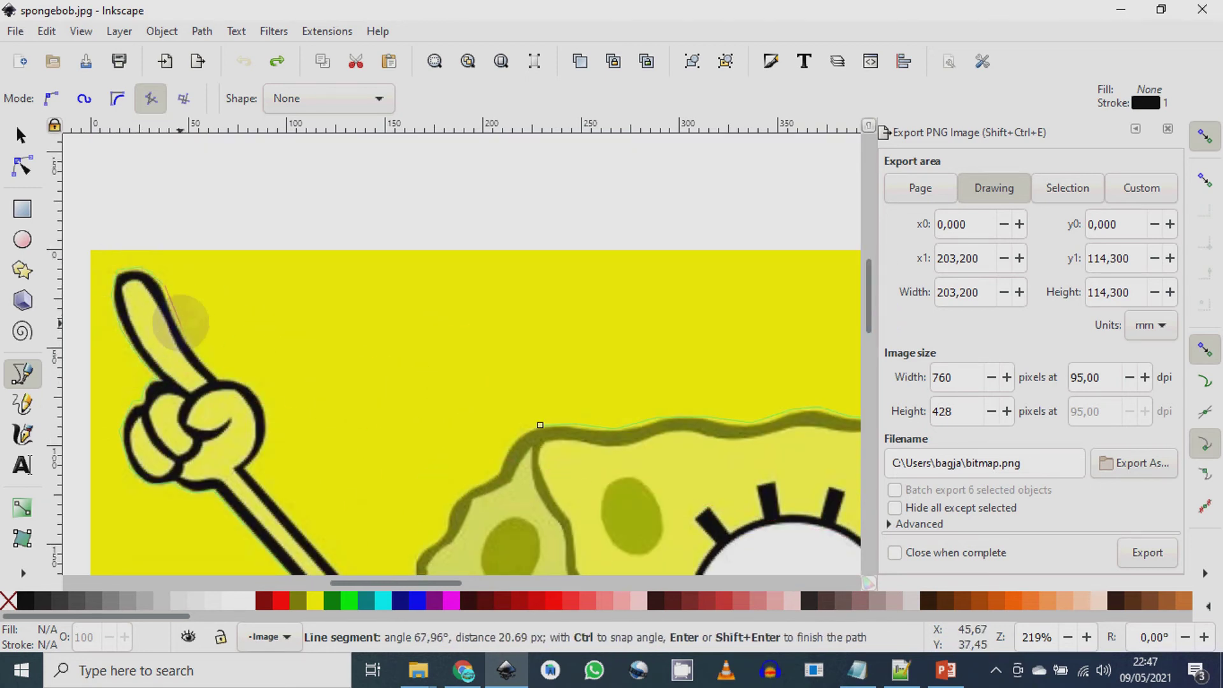
left_click(194, 336)
left_click(213, 363)
Trace the right side of the raised fist and the upper edge of the arm down to the body.
left_click(265, 406)
left_click(267, 455)
scroll(616, 420, "down", 7)
left_click(477, 373)
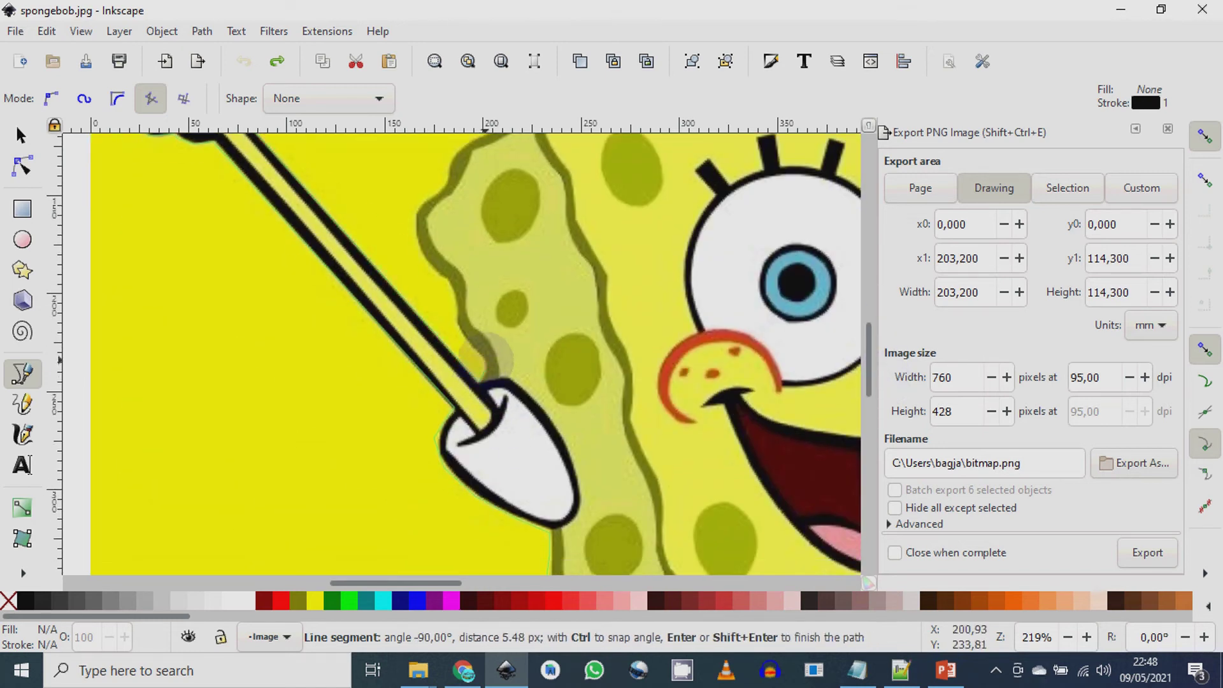
Trace the wavy left edge of the body up to the starting node and close the path.
left_click(465, 333)
left_click(454, 307)
left_click(450, 288)
left_click(422, 229)
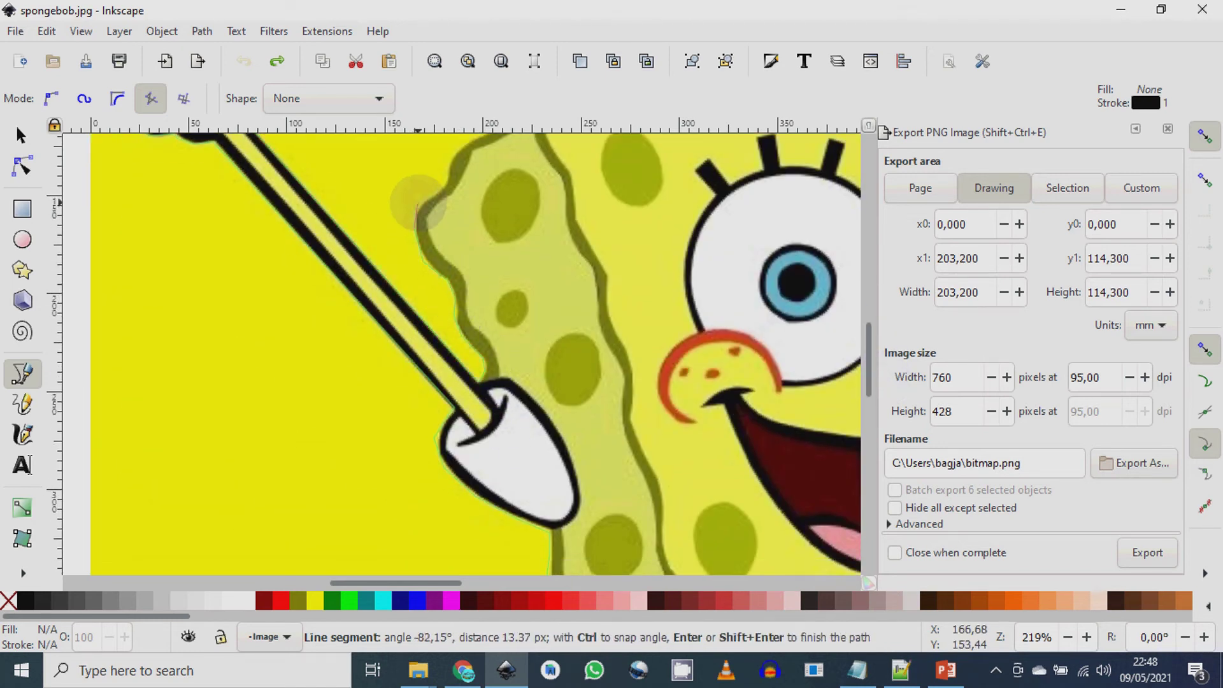
left_click(439, 194)
left_click(452, 169)
scroll(452, 149, "up", 5)
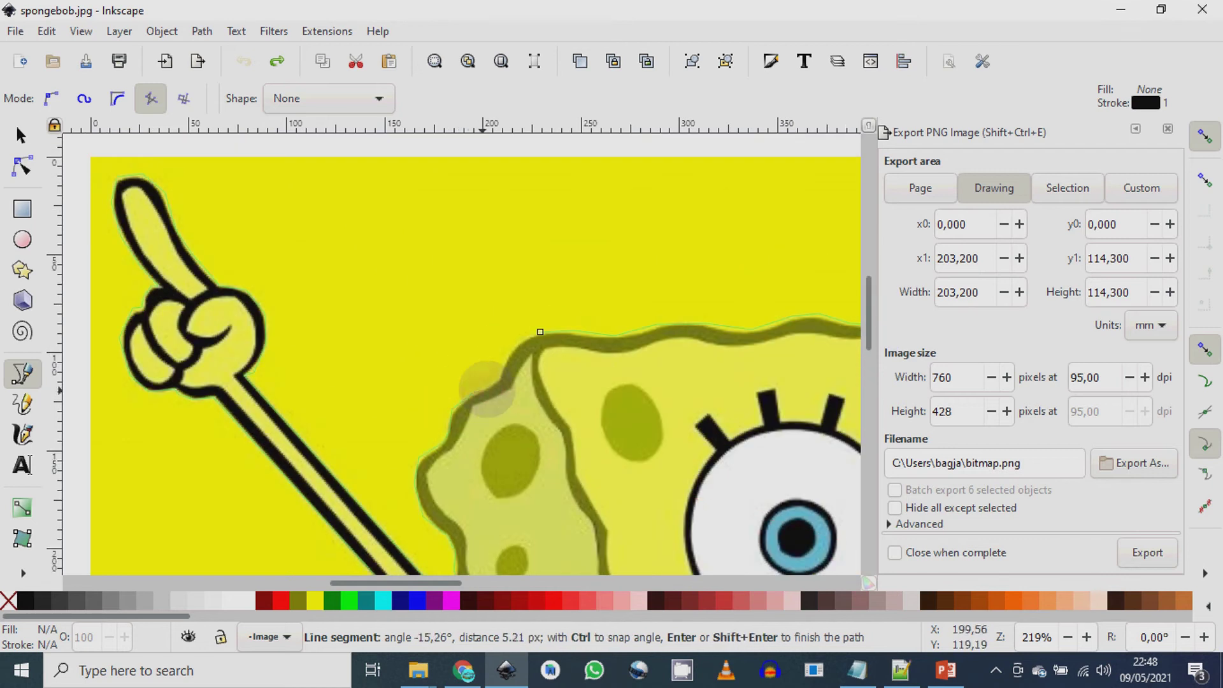
left_click(502, 377)
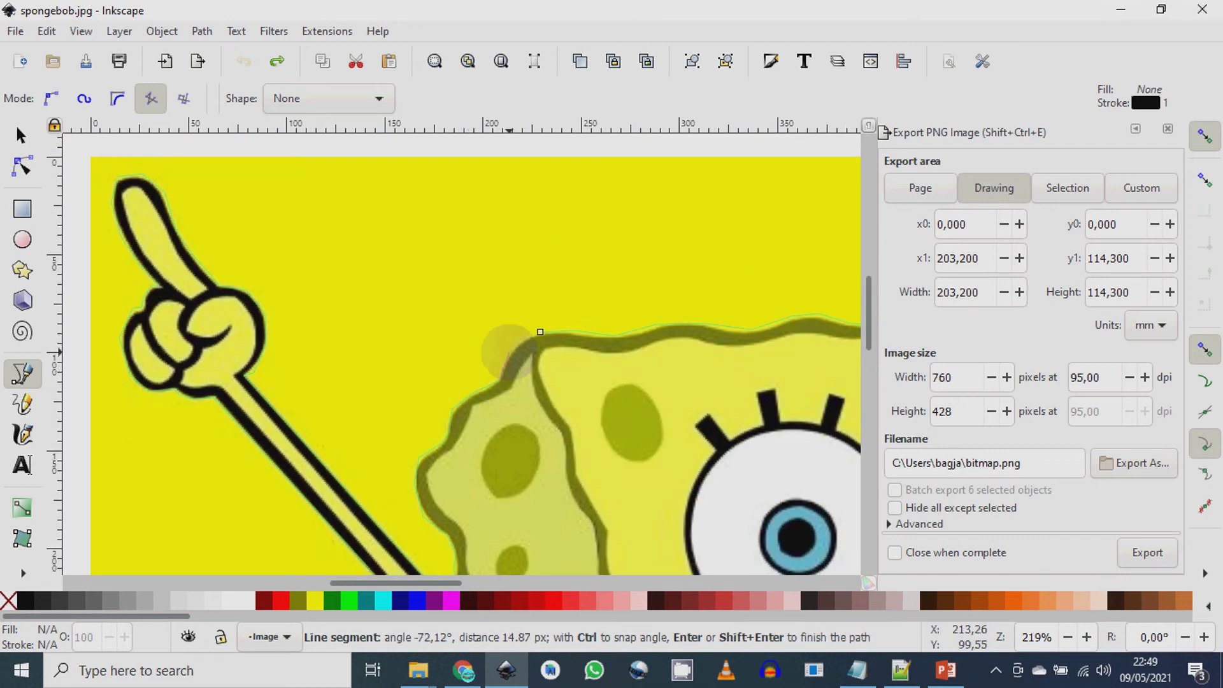
left_click(509, 350)
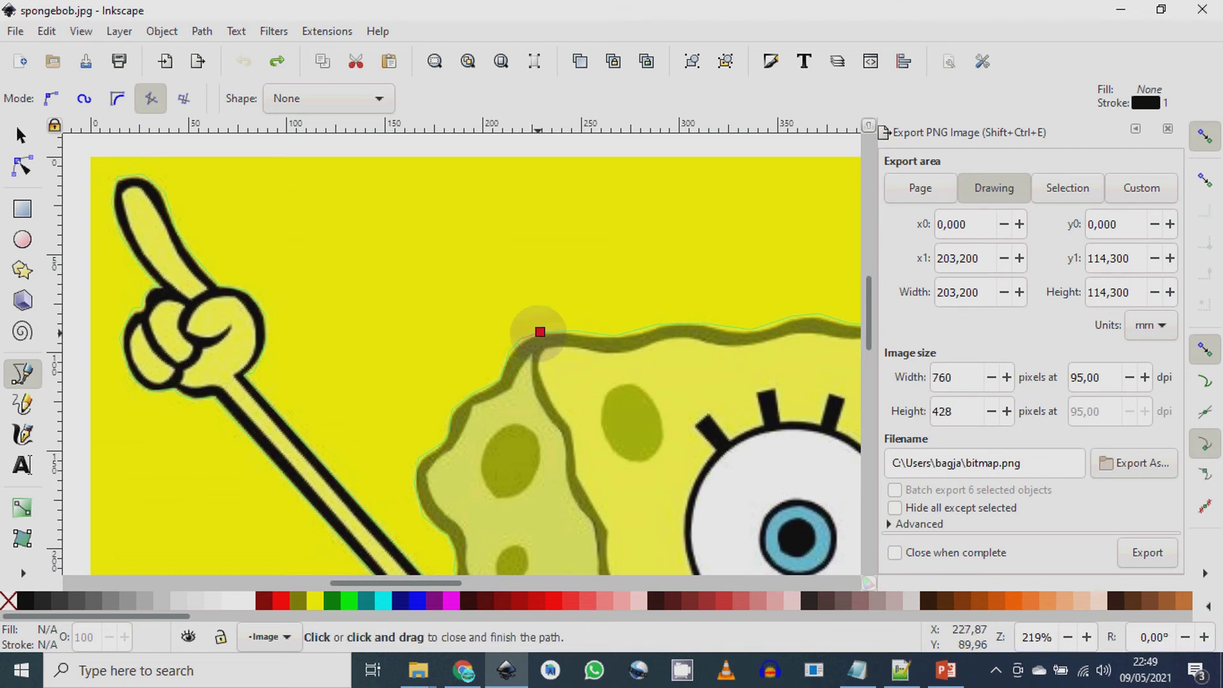
left_click(540, 332)
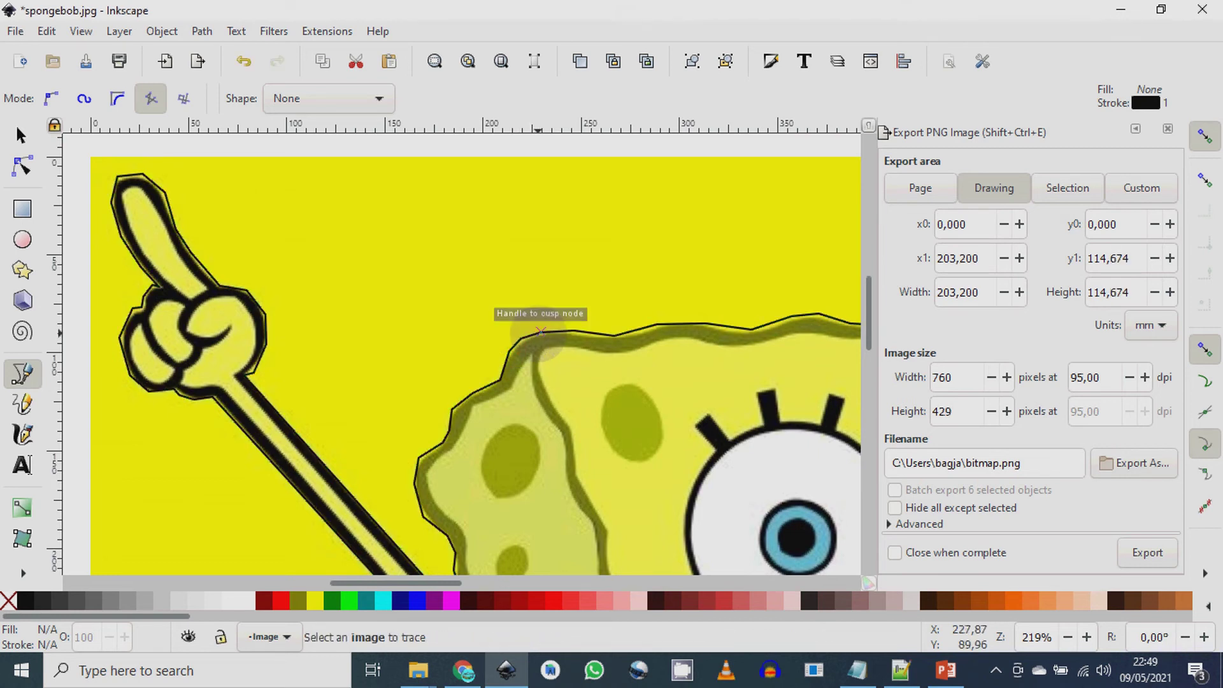
Clip the SpongeBob picture to the hand-drawn outline path and shift the cut-out slightly upward on the page.
key("minus")
key("minus")
key("minus")
key("minus")
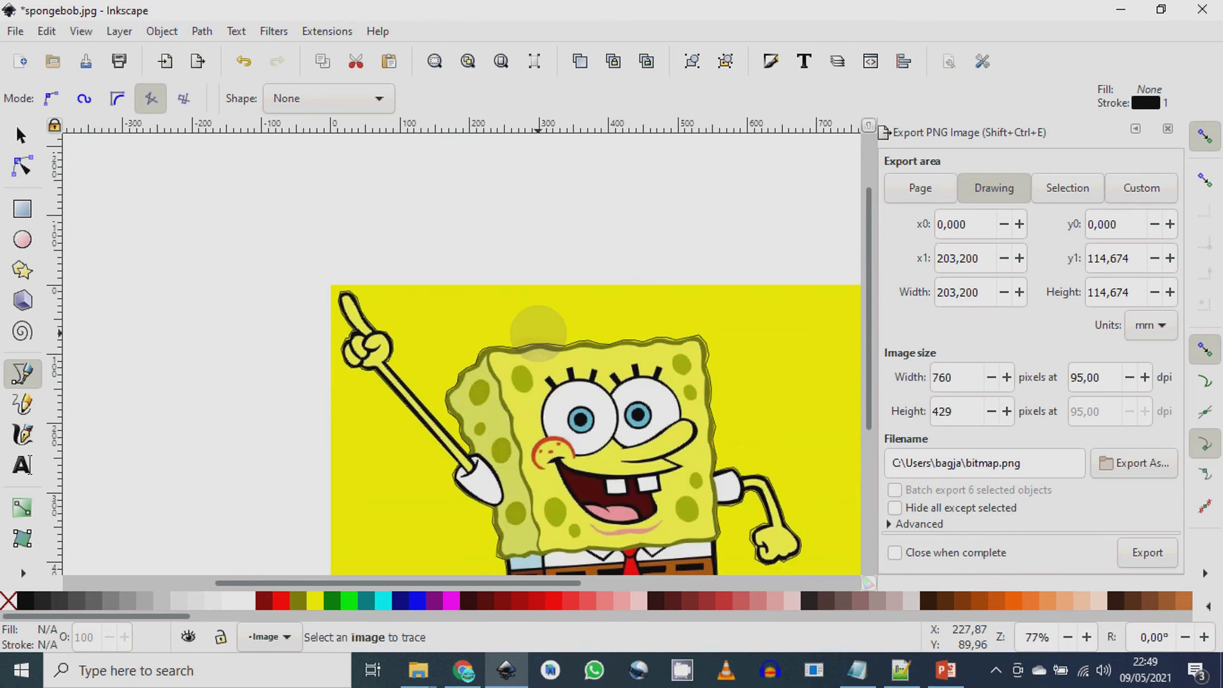
left_click(21, 135)
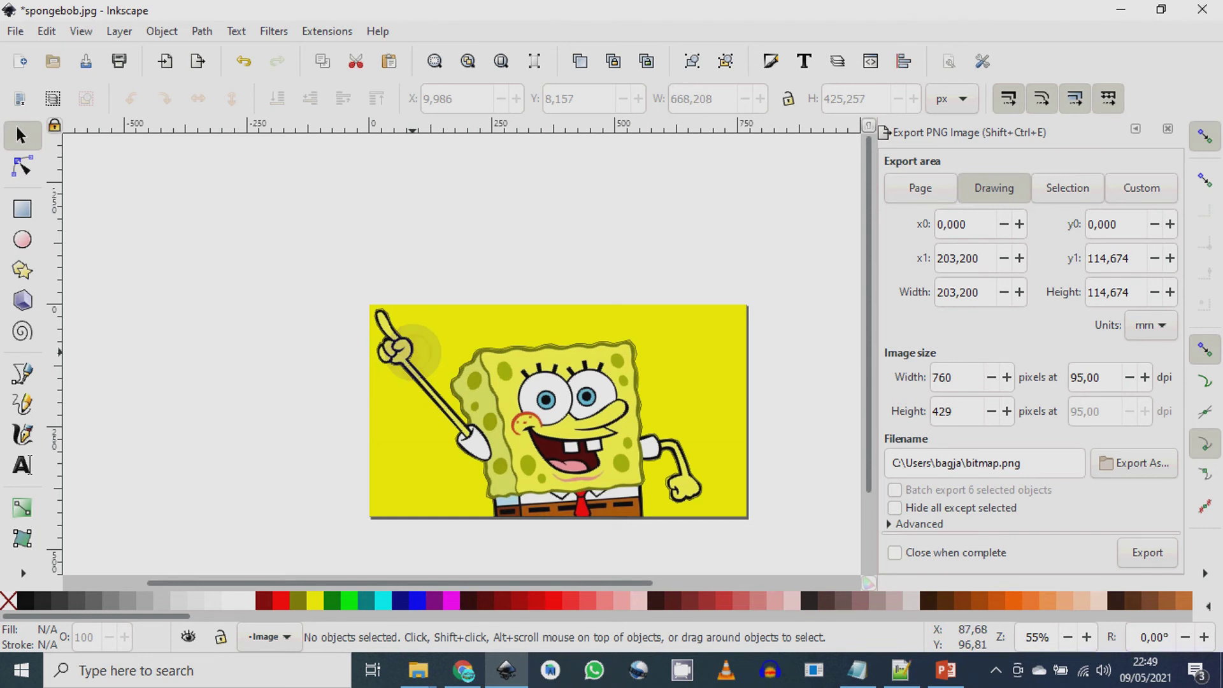
left_click(412, 352)
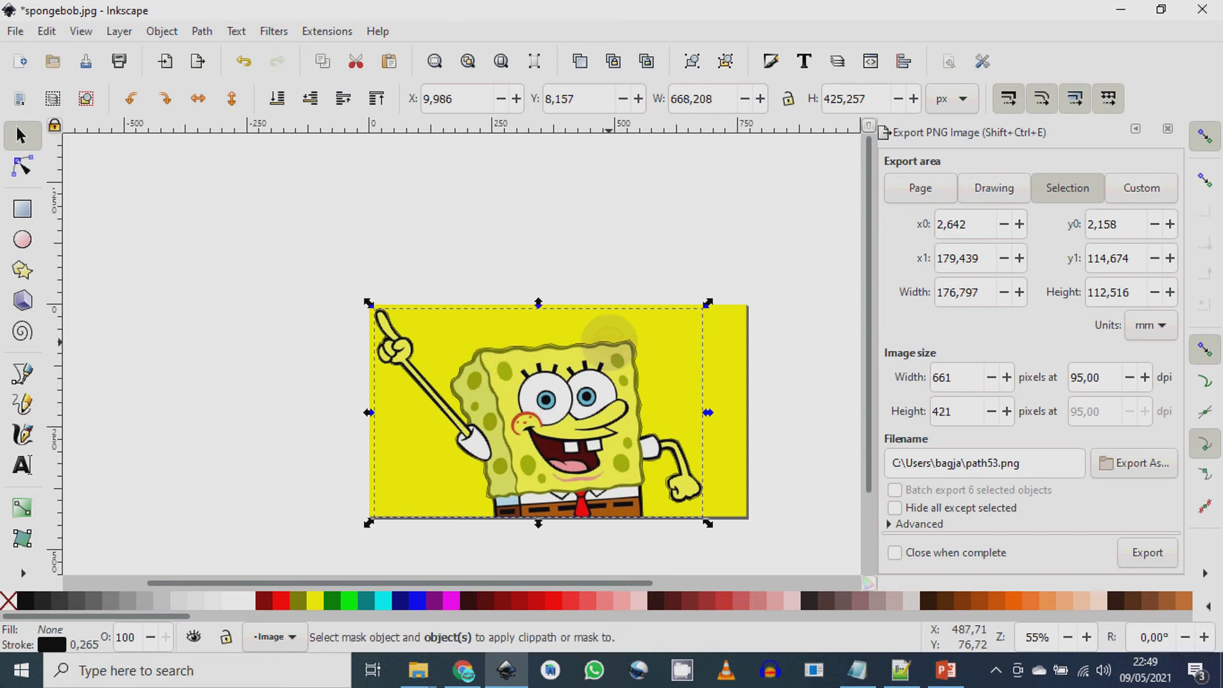
left_click(610, 342)
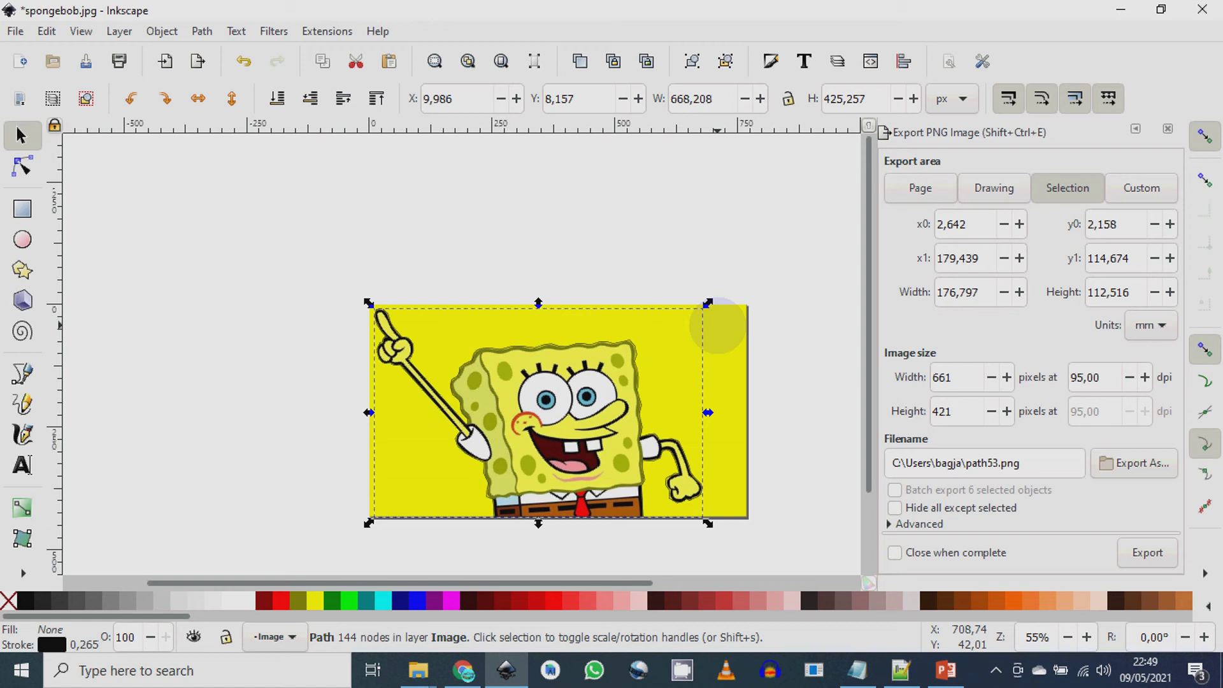
key("shift")
left_click(717, 326, "shift")
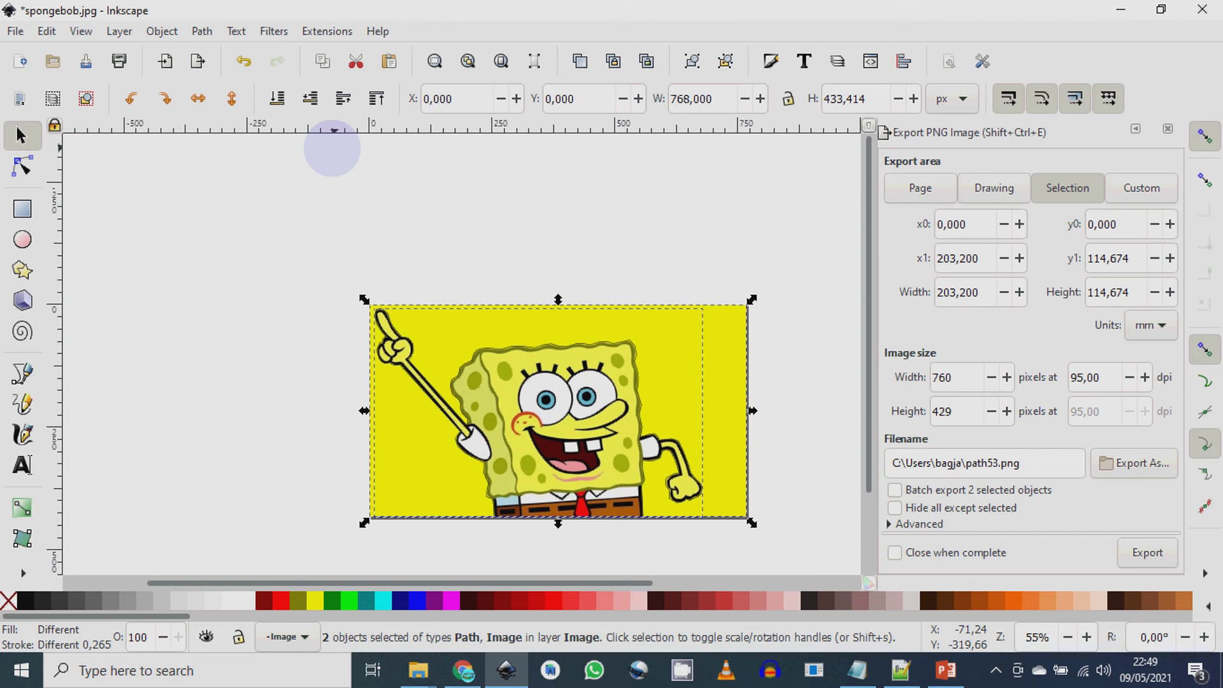
left_click(202, 31)
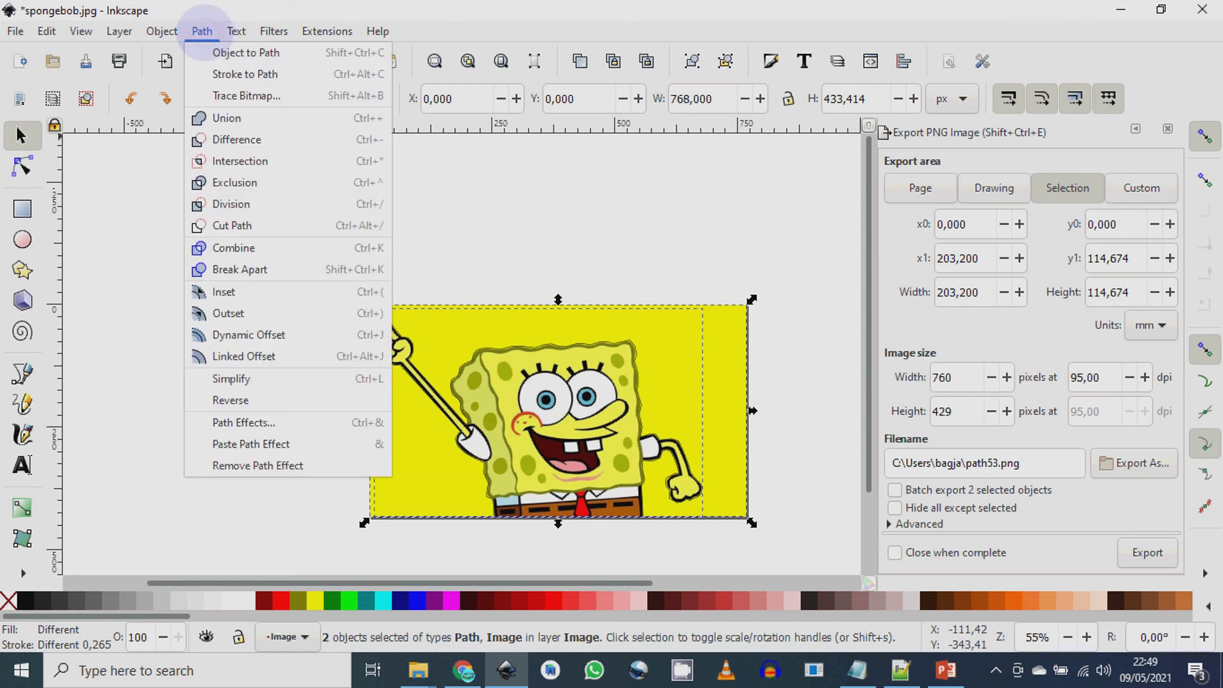
mouse_move(162, 31)
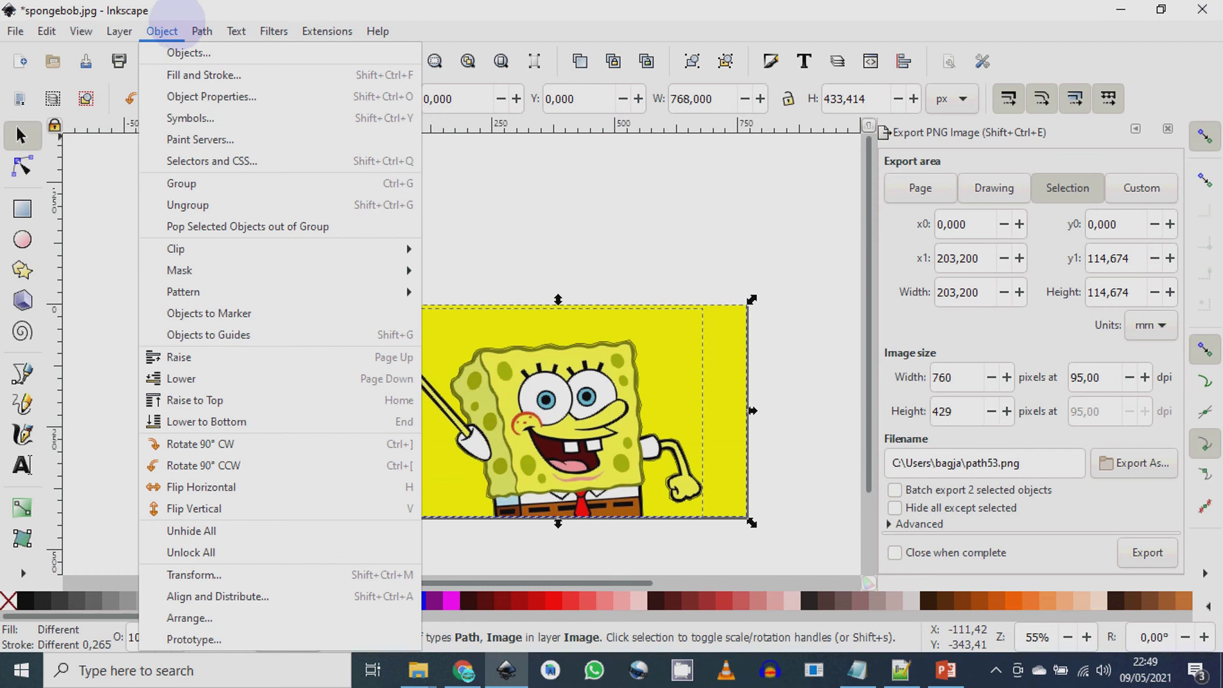
mouse_move(201, 245)
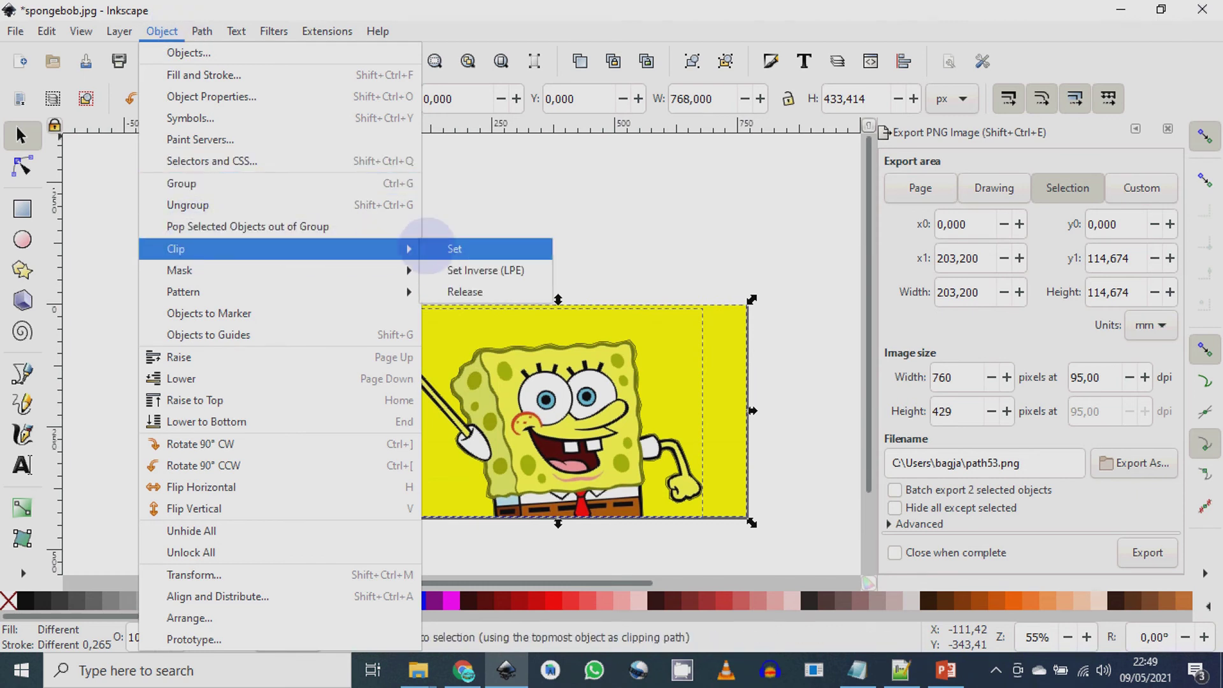
left_click(455, 246)
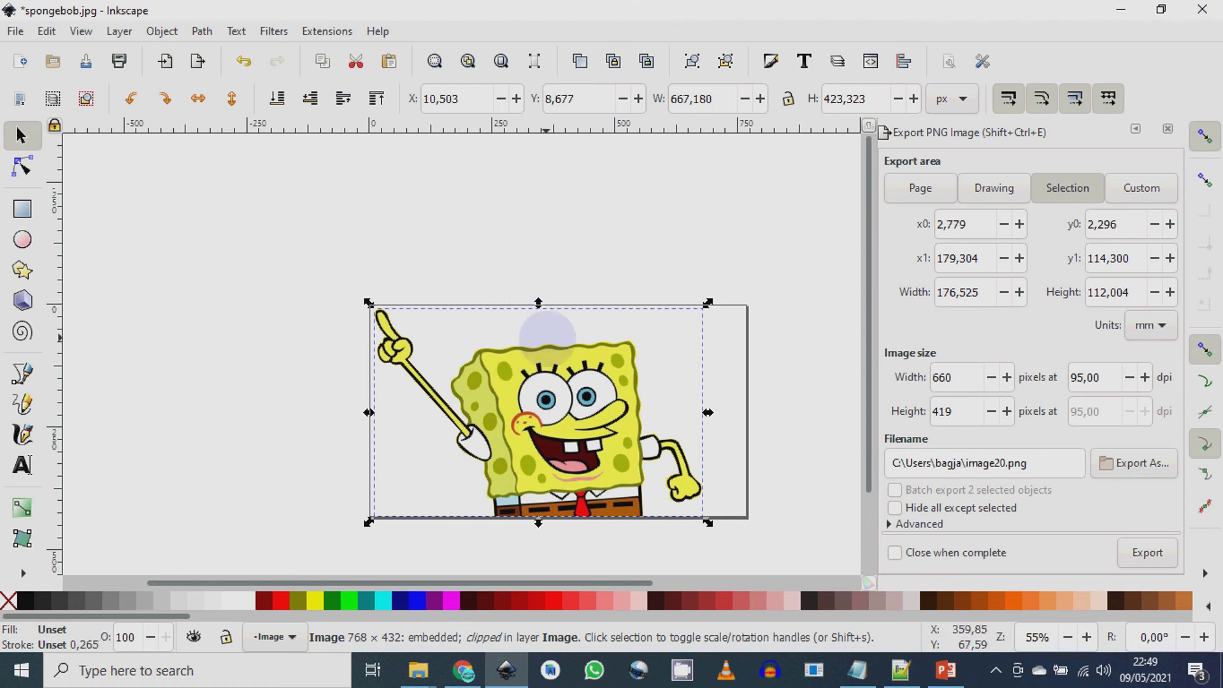
mouse_move(561, 357)
left_mouse_down()
mouse_move(571, 316)
mouse_move(440, 232)
mouse_move(392, 228)
mouse_move(583, 318)
mouse_move(569, 344)
mouse_move(563, 336)
left_mouse_up()
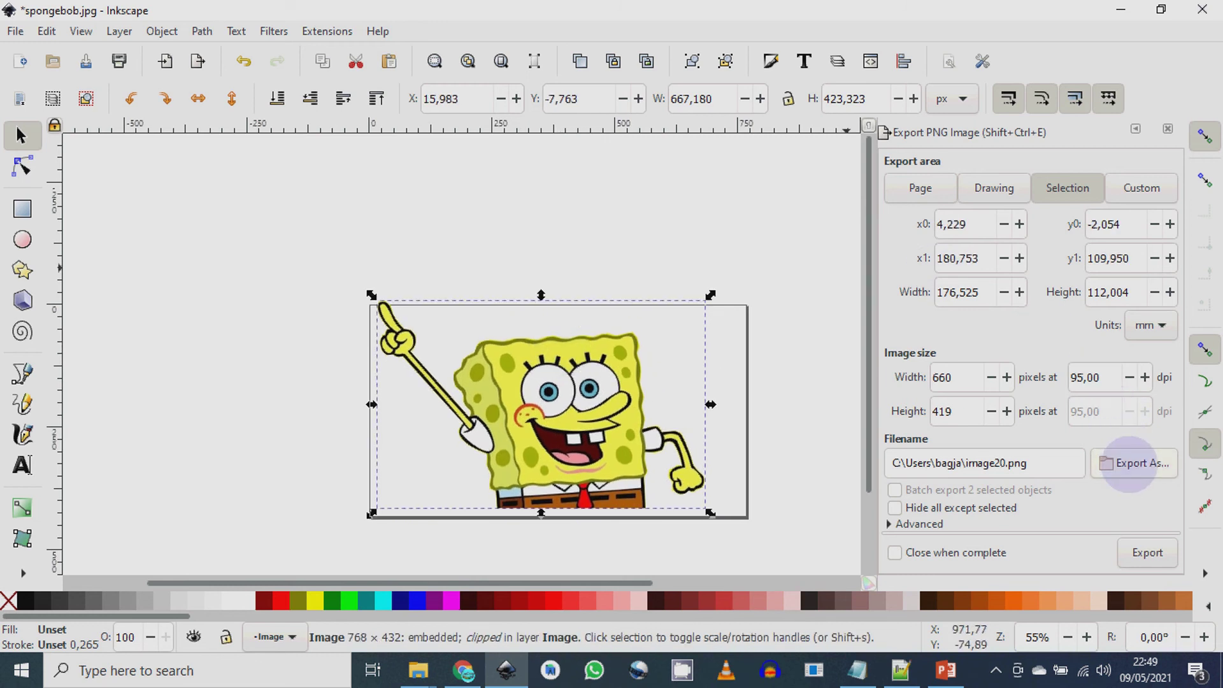
Export the clipped picture as a PNG named SpTransparanColor.png in the Desktop folder.
left_click(1128, 464)
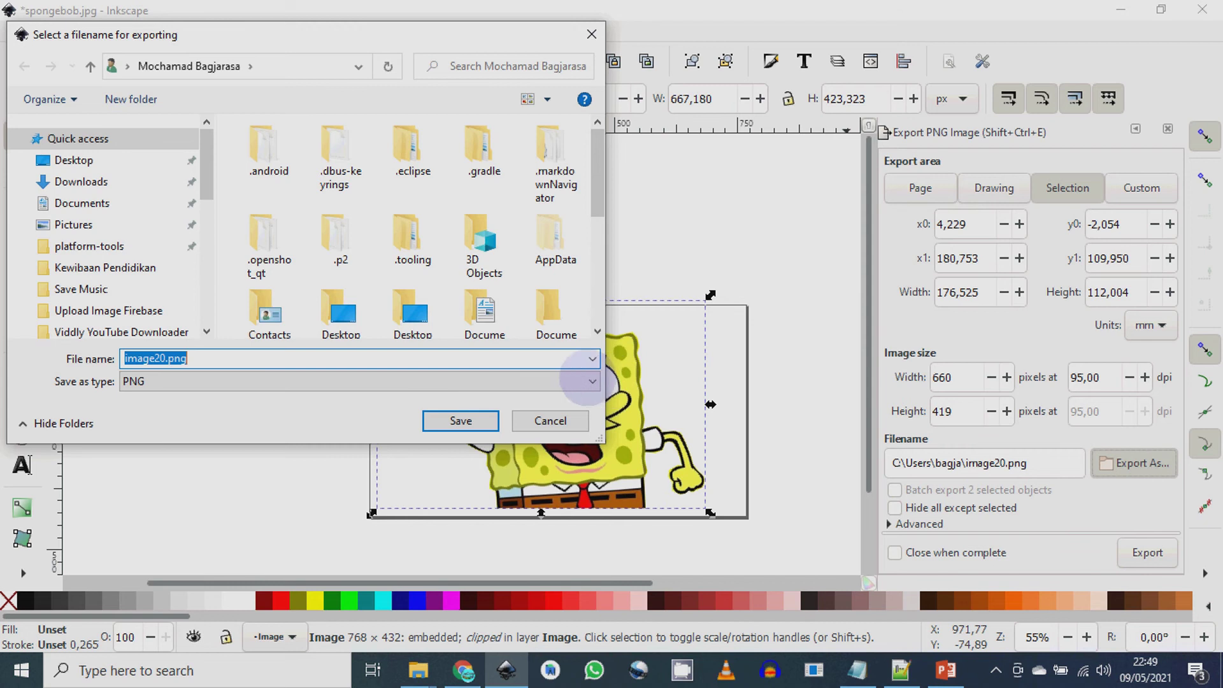
left_click(123, 165)
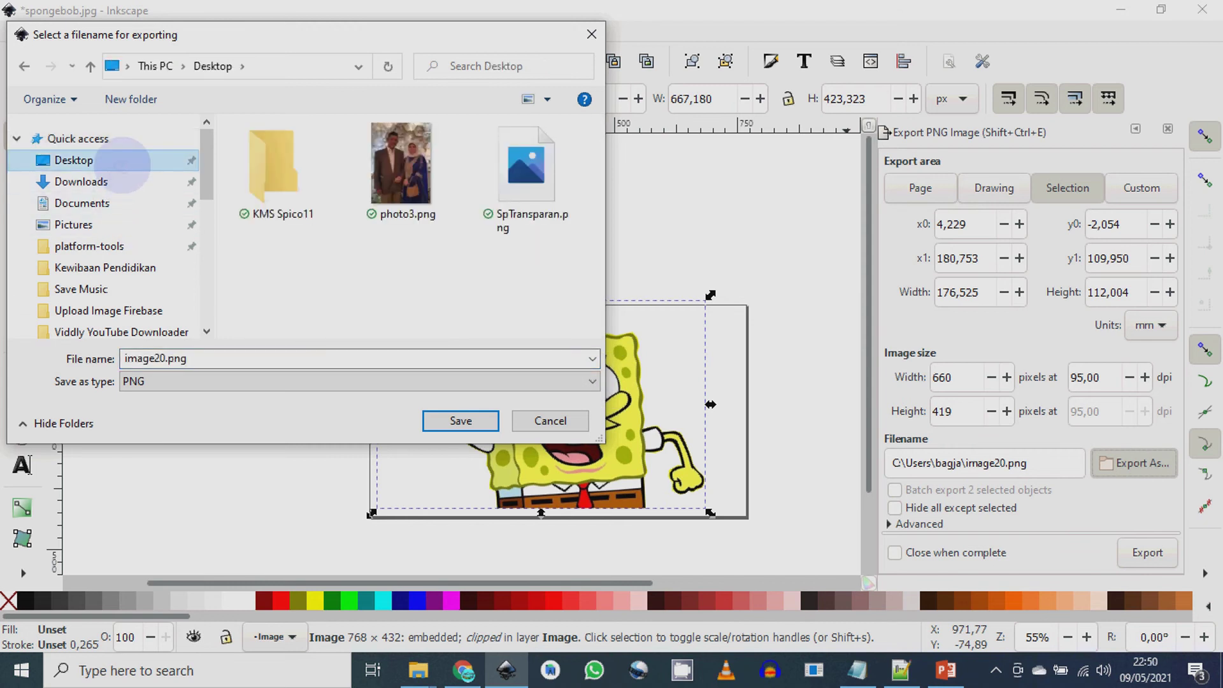
left_click(526, 175)
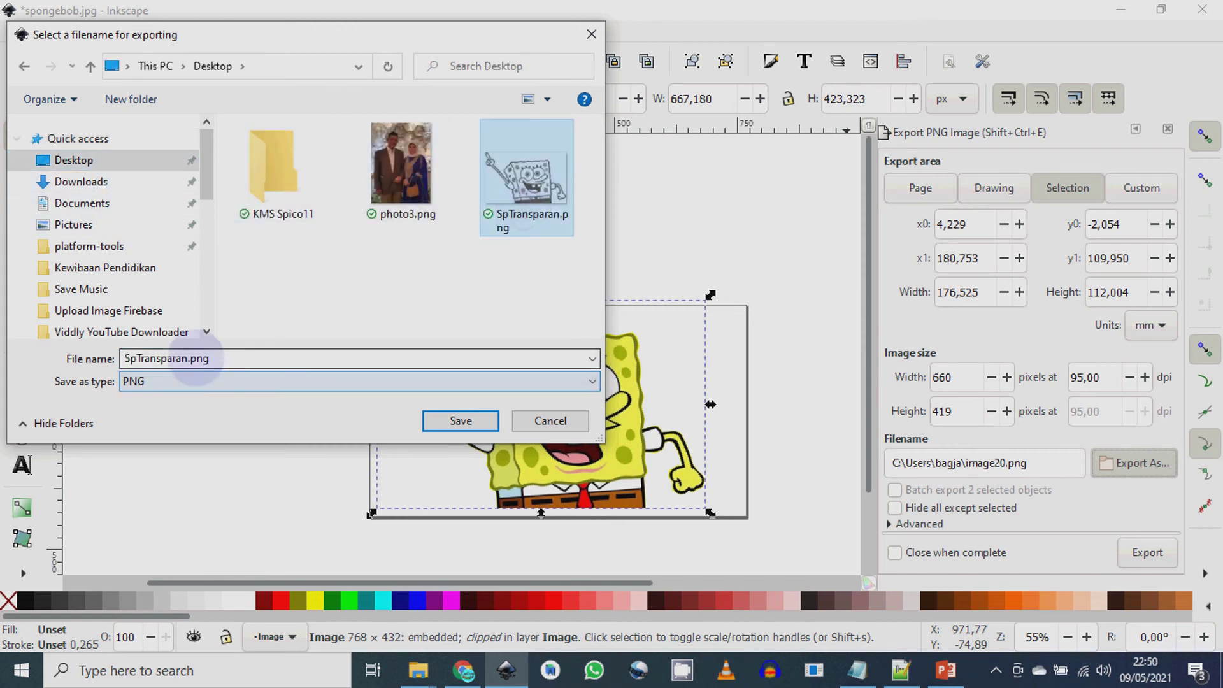
double_click(184, 365)
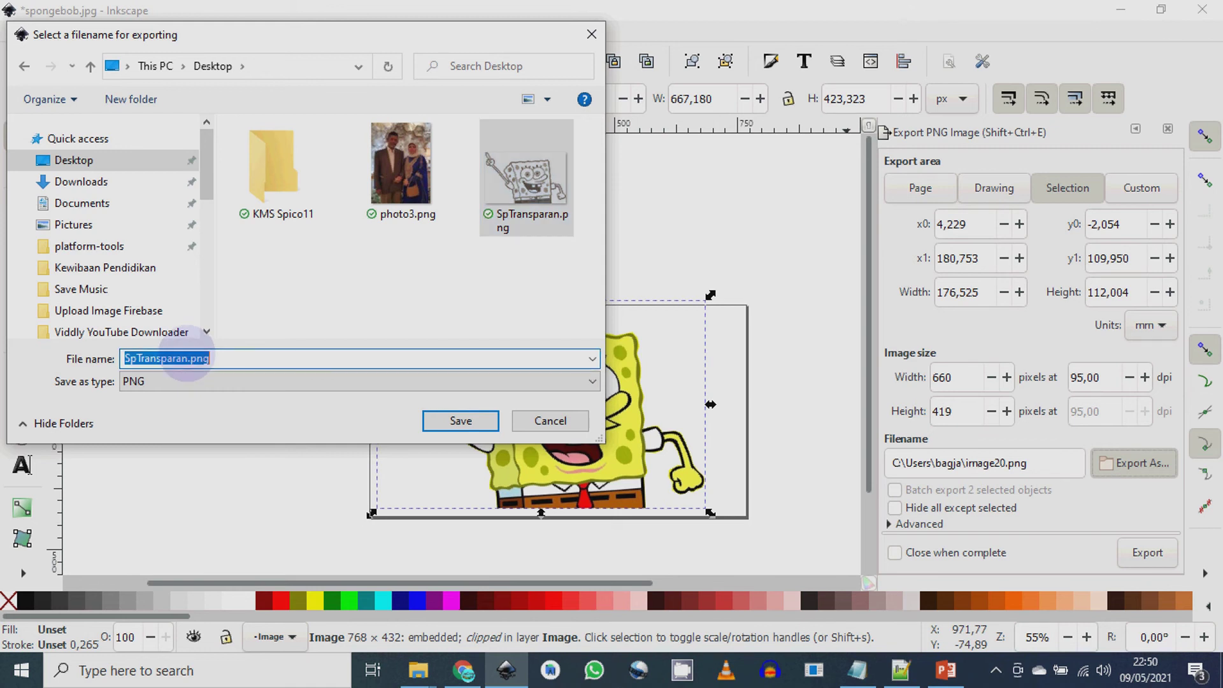
type("Color")
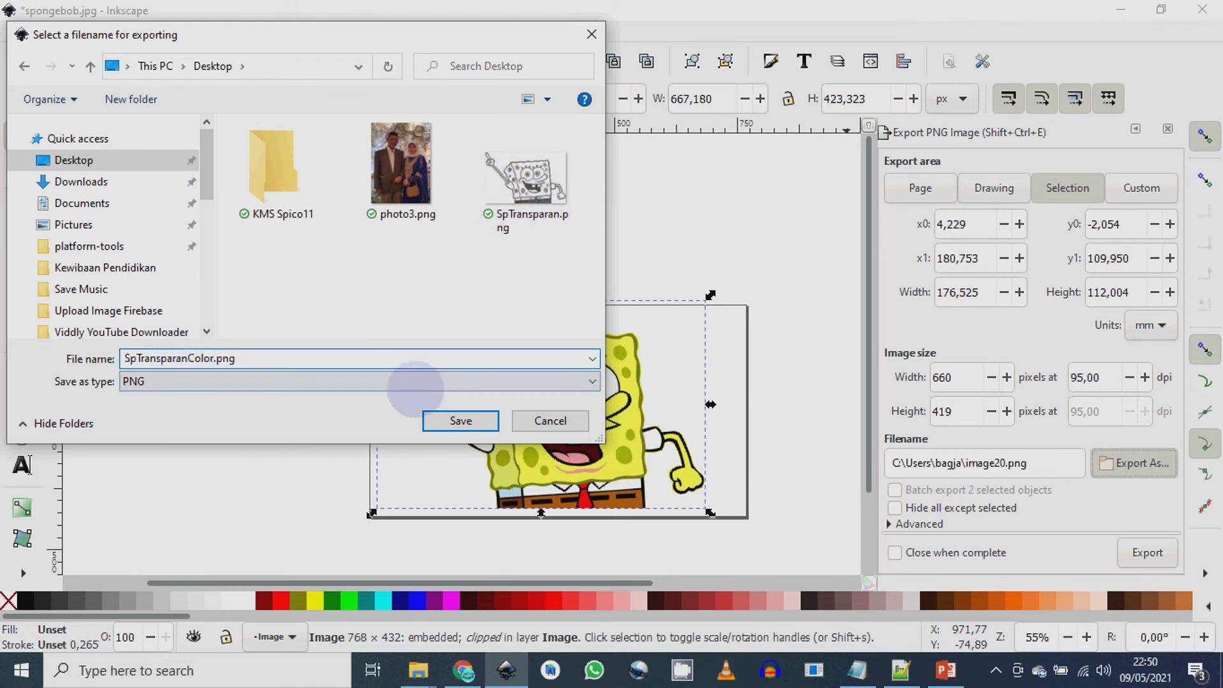
left_click(460, 420)
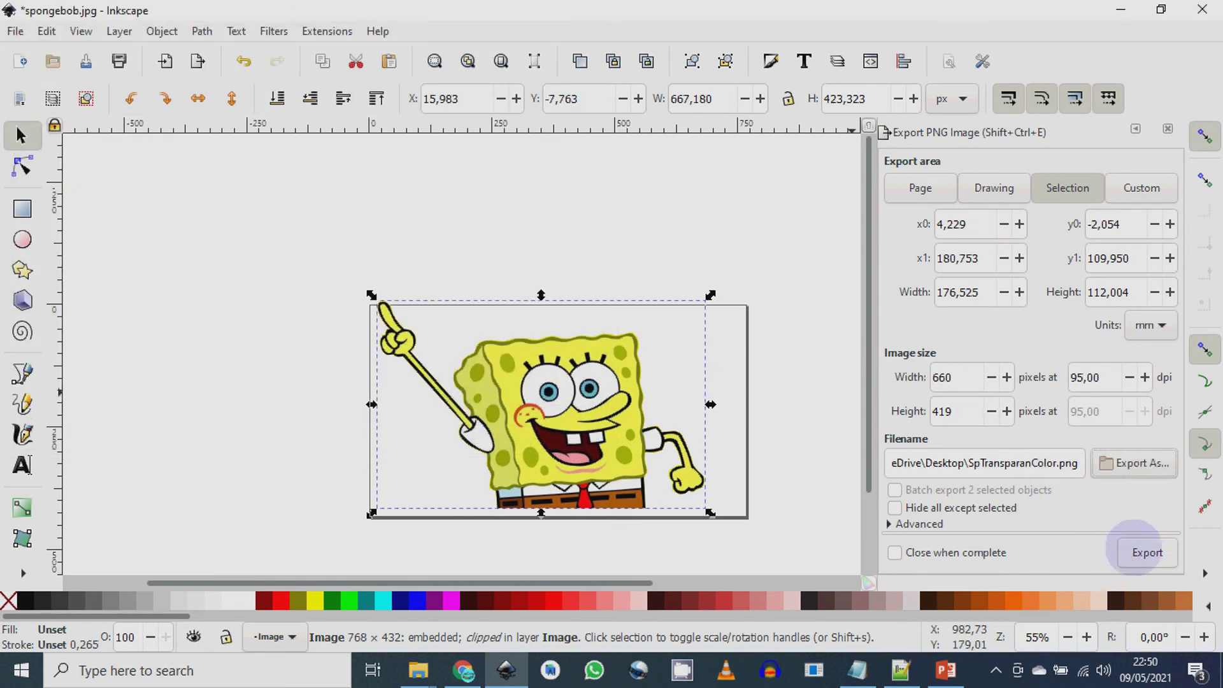
left_click(1145, 552)
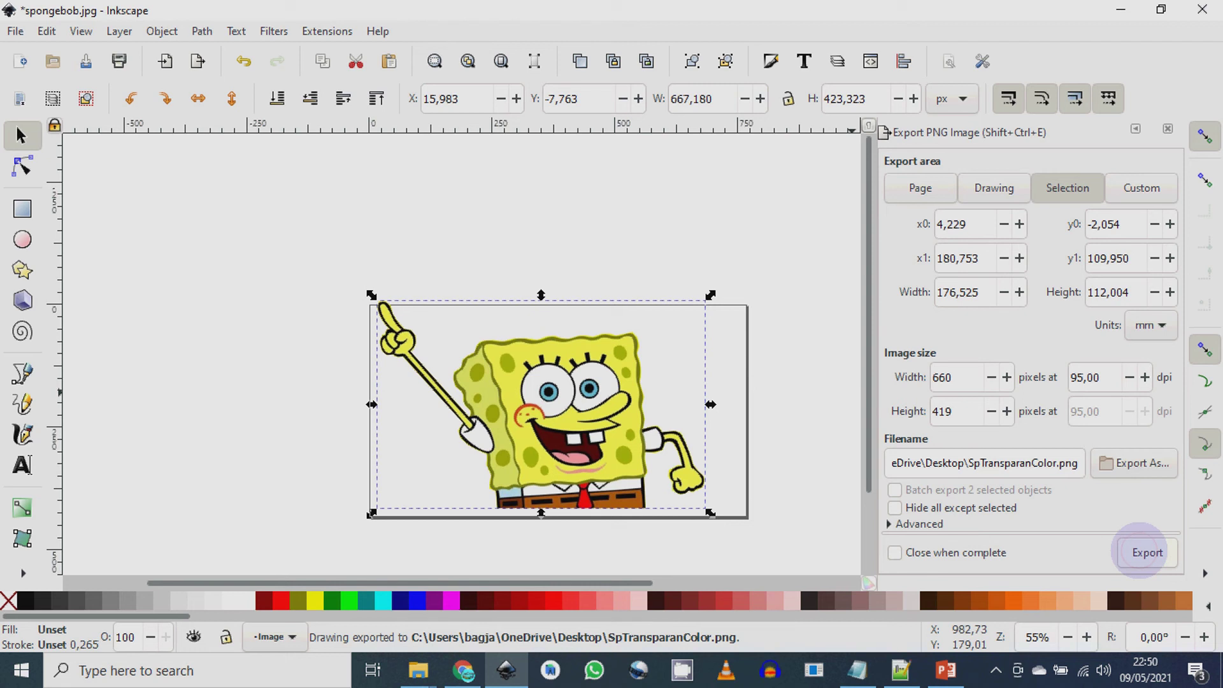